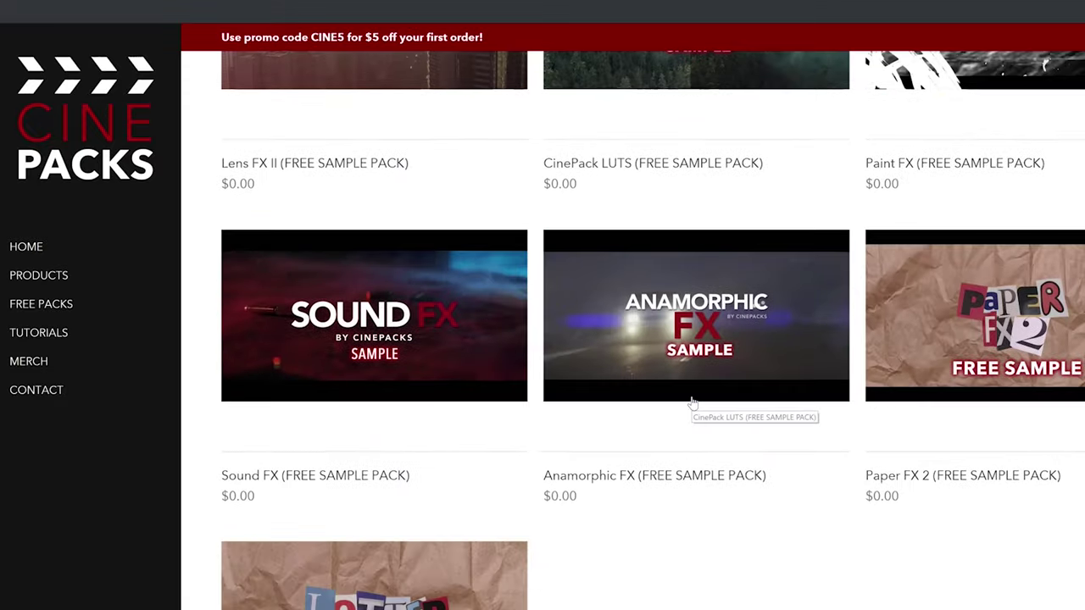
scroll(932, 334, down, 2)
Step: Add the free Letter FX sample pack to the cart, then open its A (6).png letter image
click(373, 432)
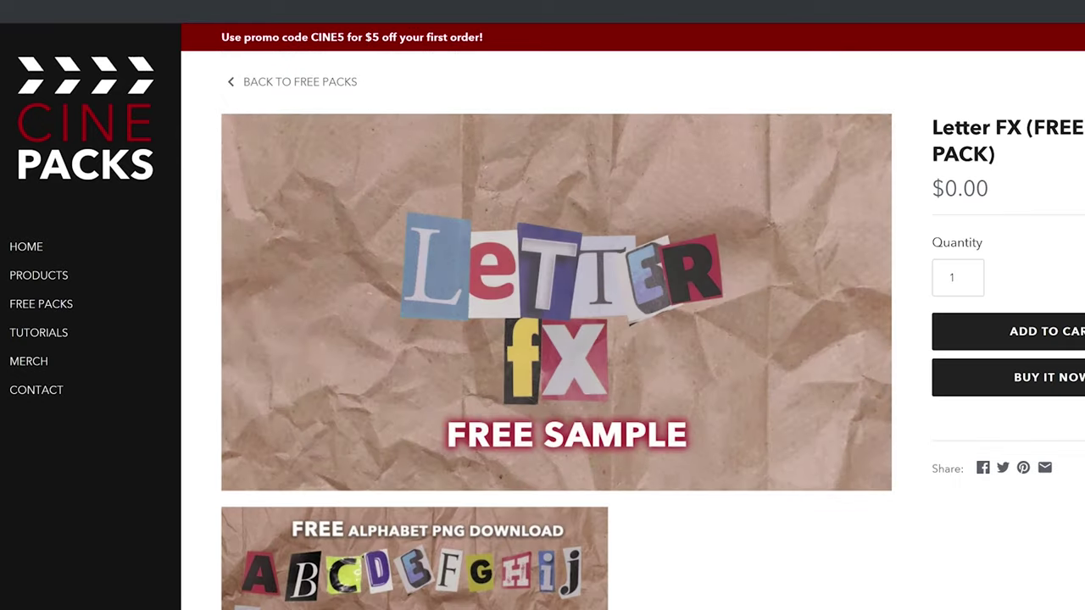
click(963, 329)
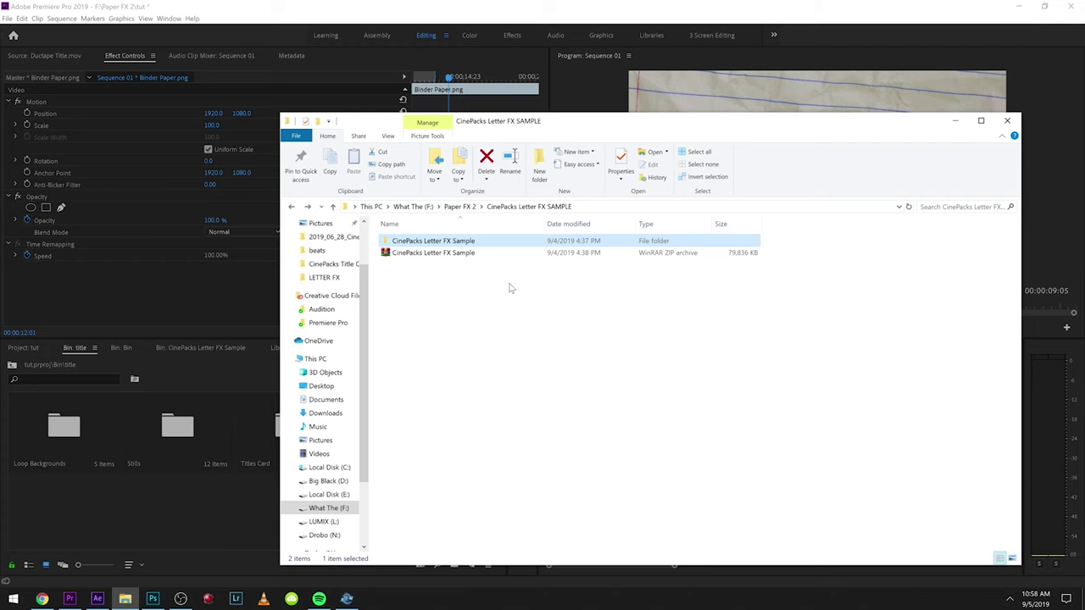
double_click(487, 249)
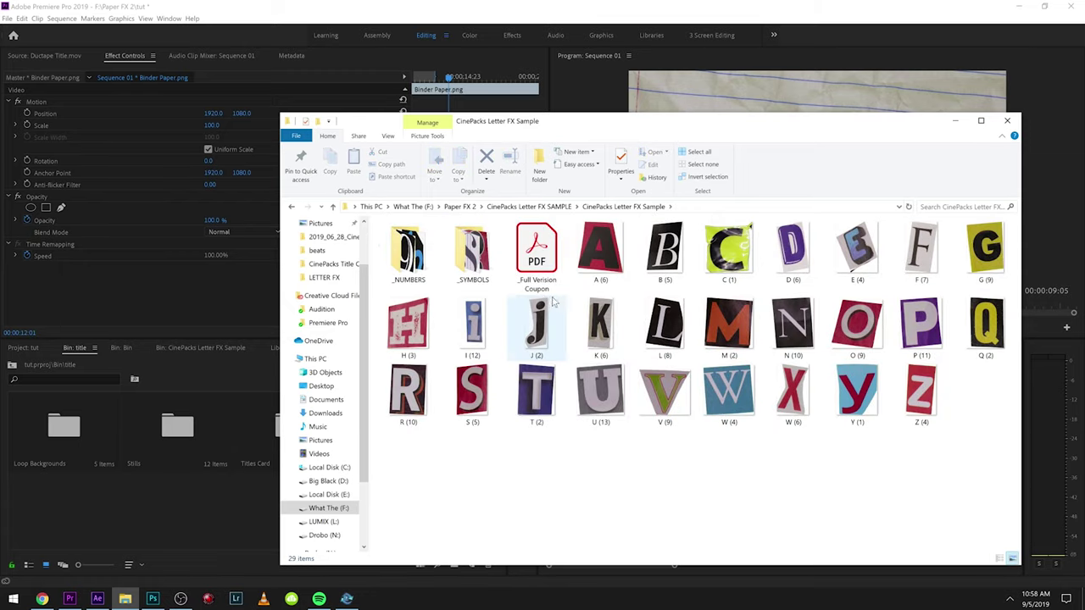
double_click(595, 253)
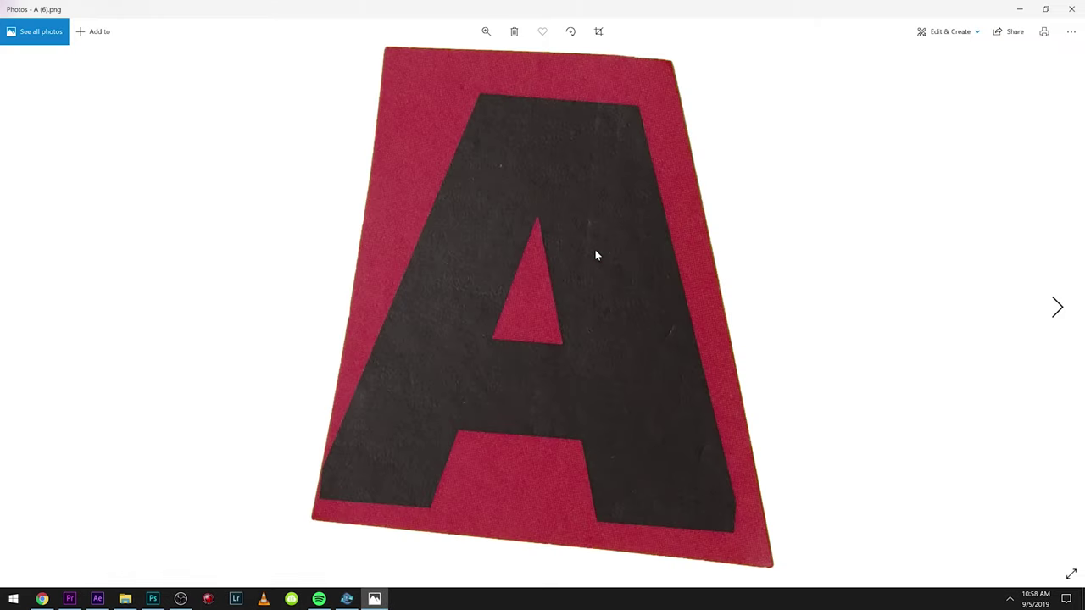
key(Right)
key(Right)
key(Right)
key(Right)
key(Right)
key(Right)
key(Right)
key(Right)
key(Right)
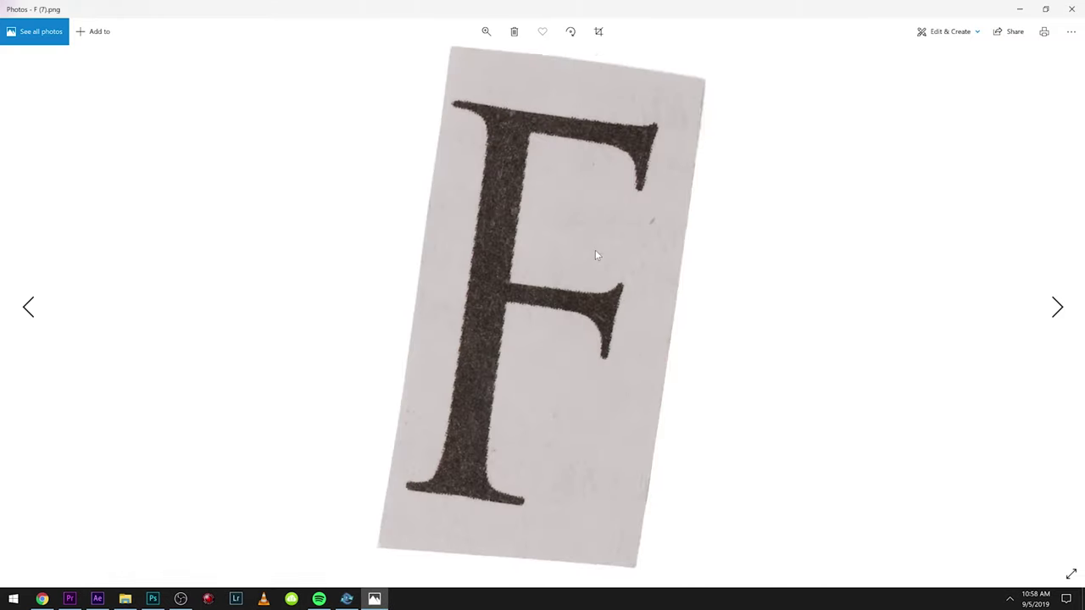
key(Right)
key(Right)
key(Right)
key(Right)
key(Right)
key(Right)
key(Right)
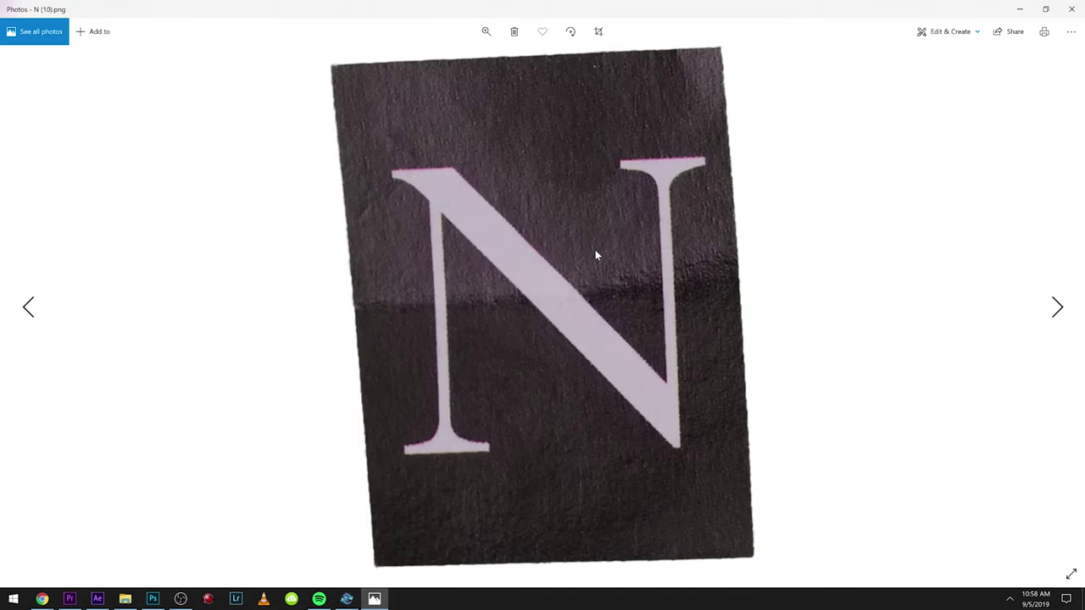
key(Escape)
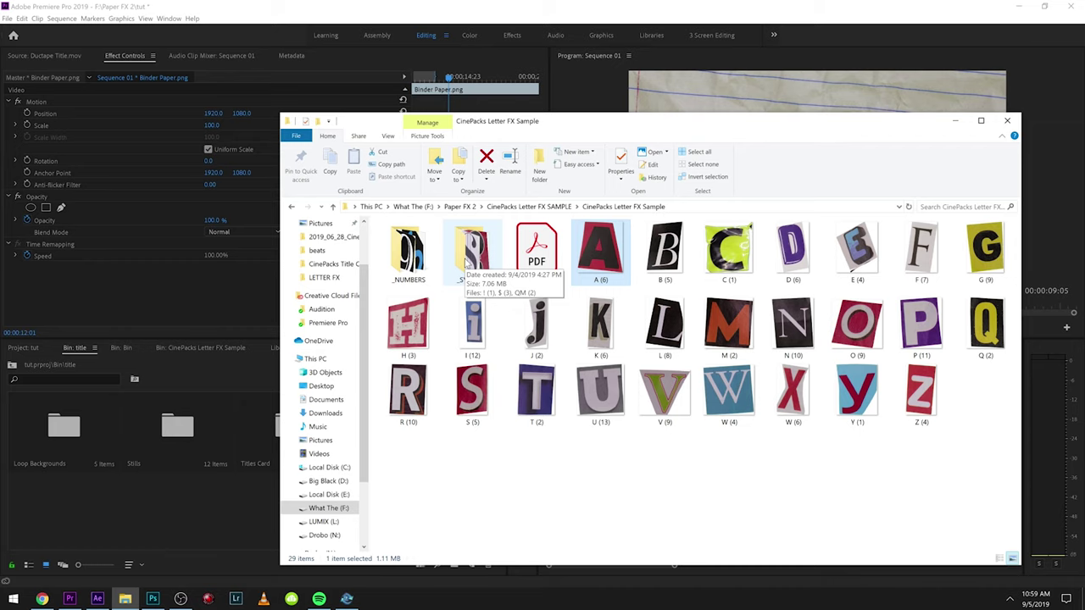
Step: Look through the _SYMBOLS and _NUMBERS letter sets, returning to the letter images folder
double_click(466, 258)
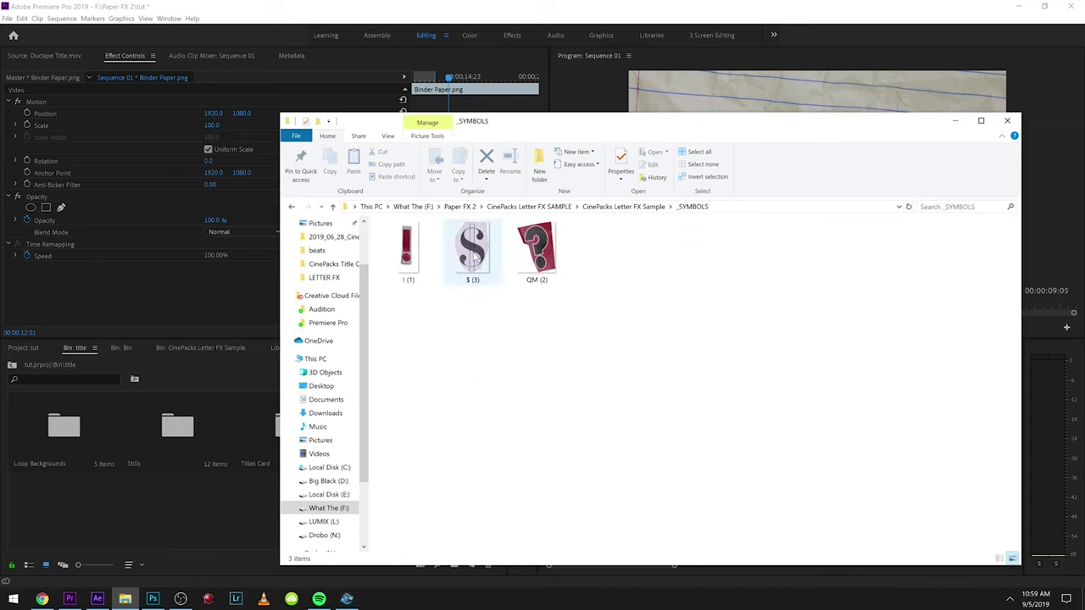
key(alt+Left)
double_click(407, 250)
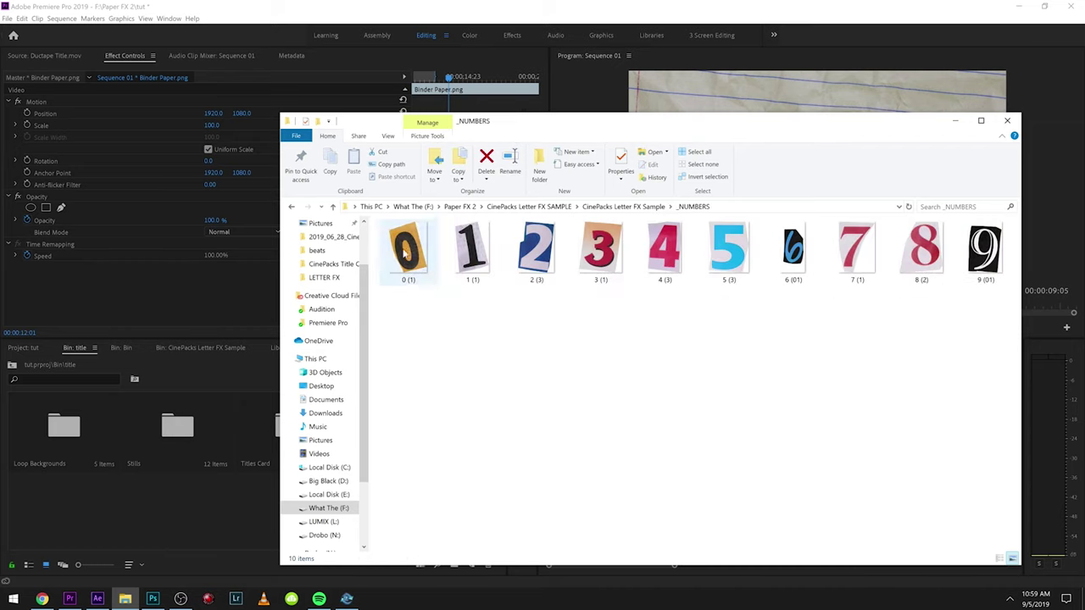
key(alt+Left)
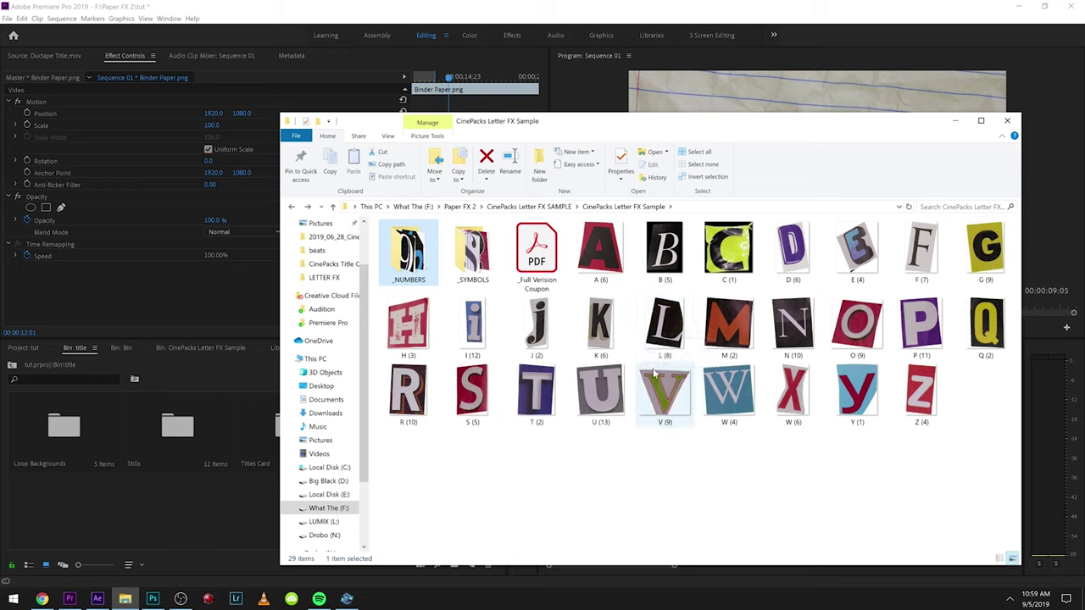
Step: Go to the CinePacks Title Card FX folder and inspect its Titles Card movies
click(661, 461)
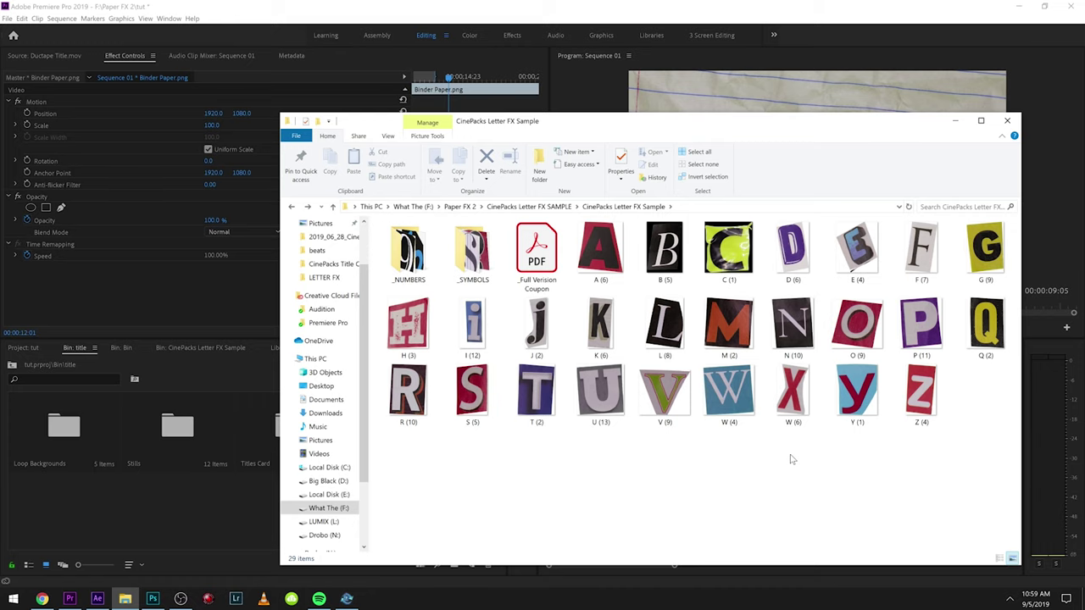
key(alt+Left)
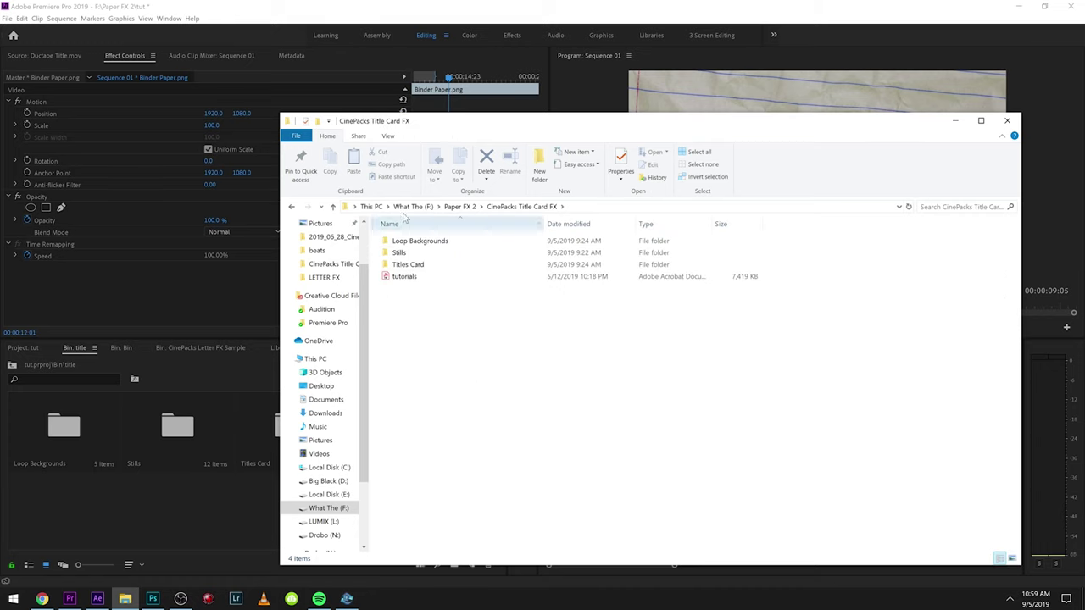
double_click(410, 264)
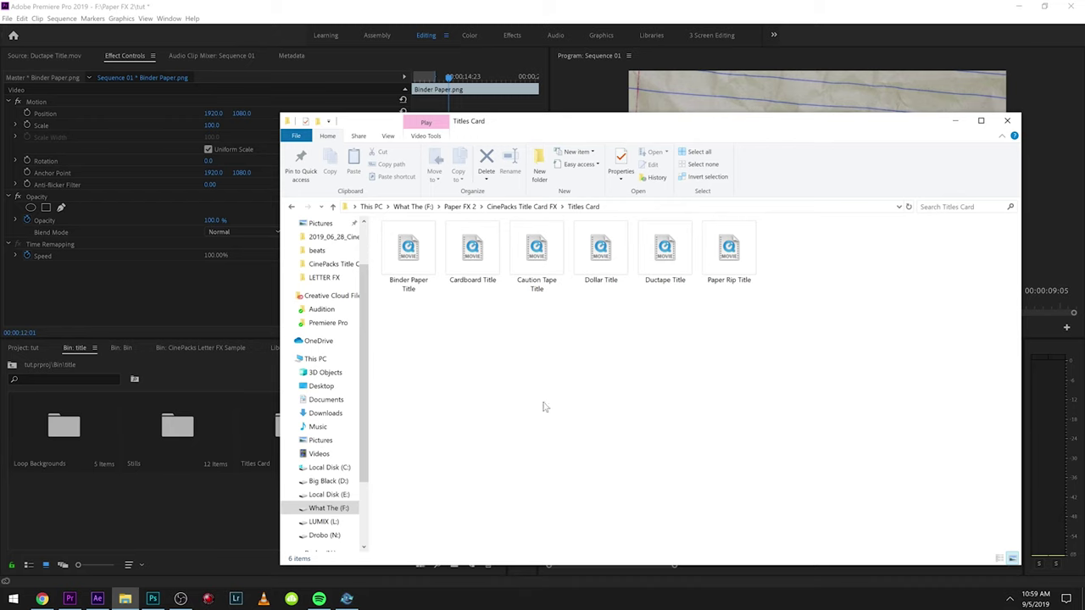
key(alt+Left)
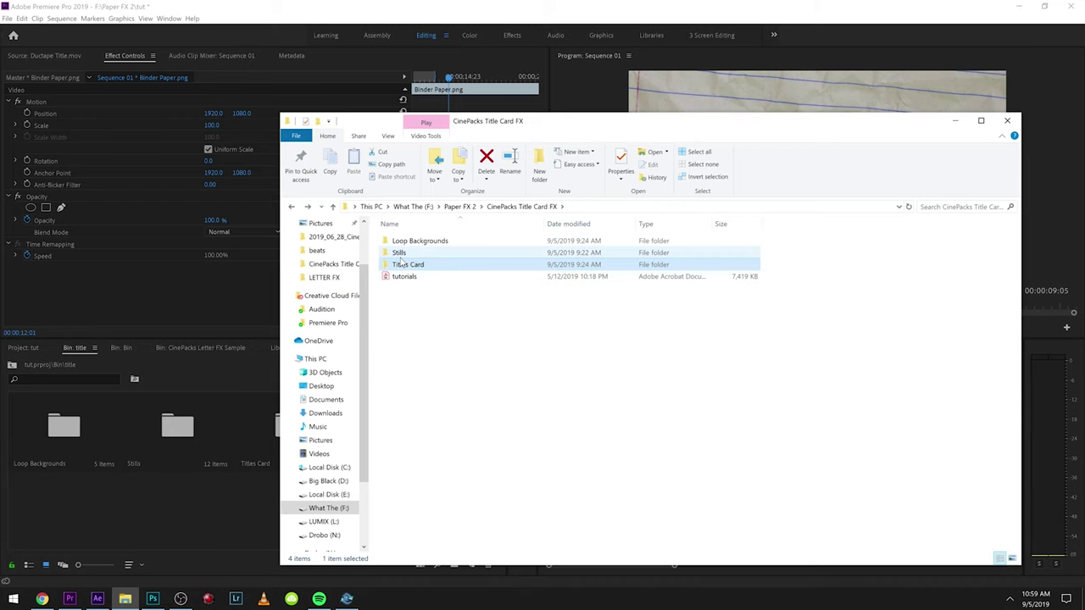
Step: Preview the Binder Paper and Ductape title card stills in the Stills bin
click(226, 468)
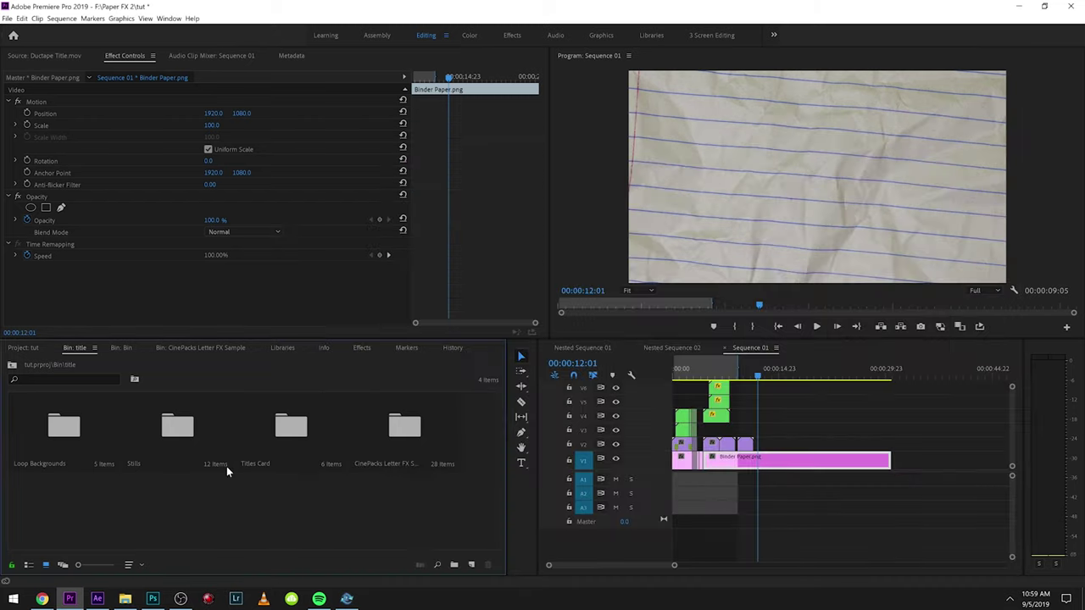
double_click(148, 438)
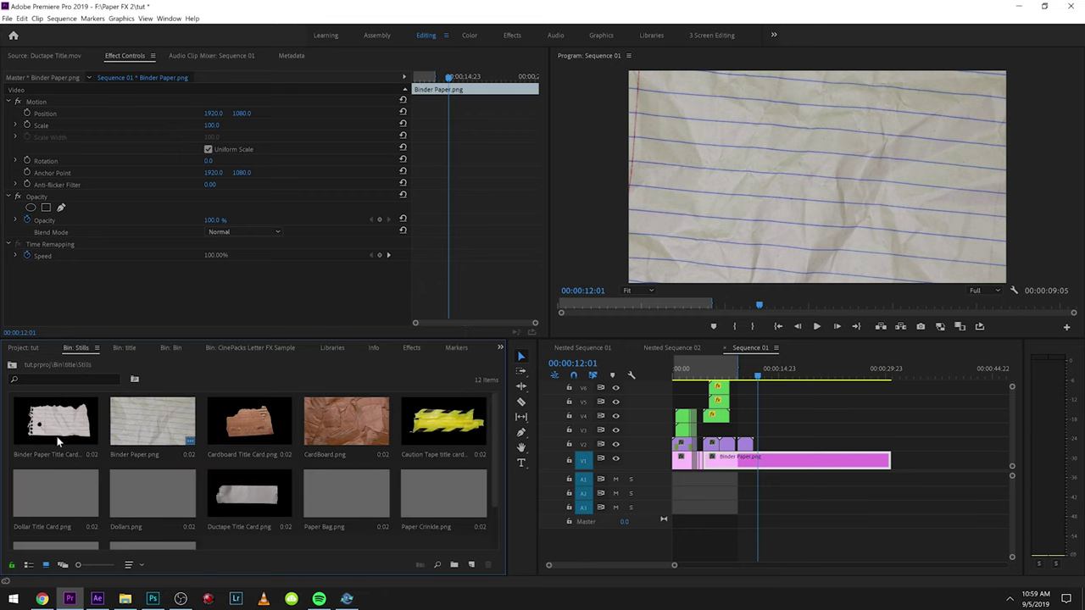
double_click(58, 436)
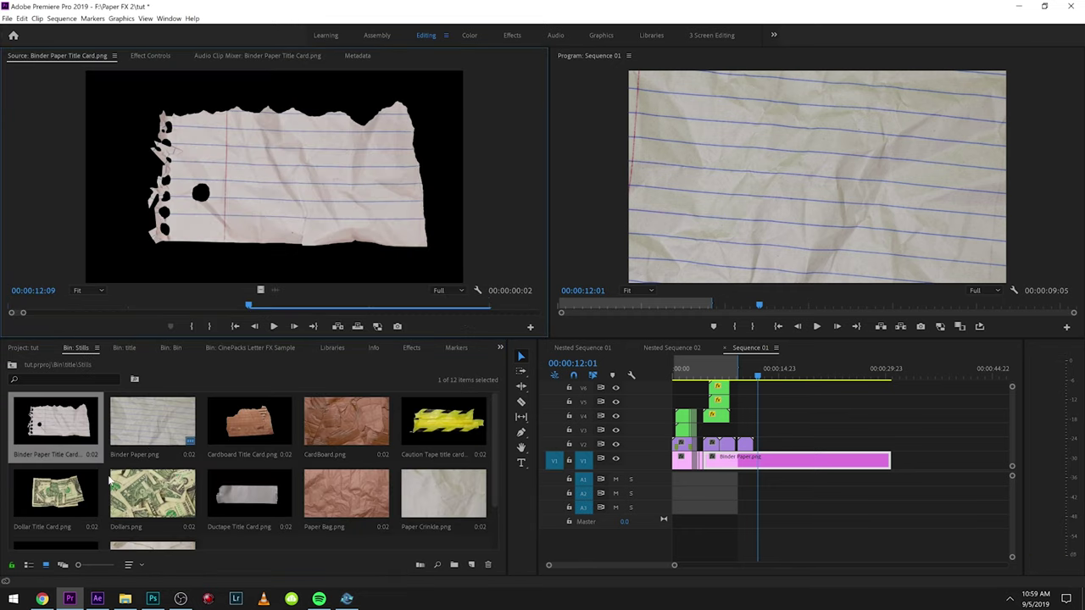
scroll(310, 455, down, 2)
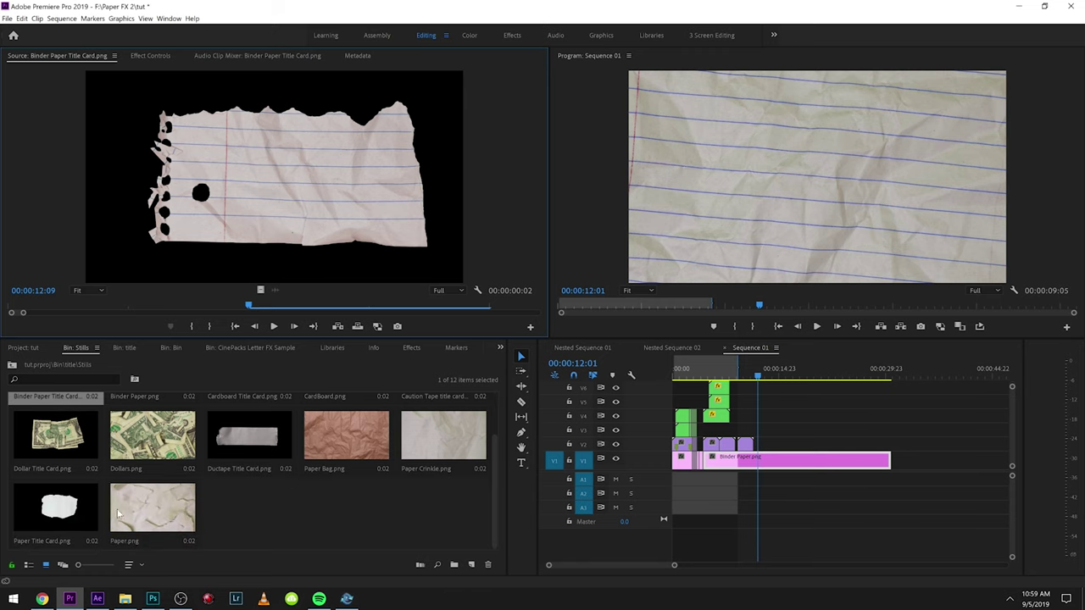
scroll(119, 511, up, 2)
double_click(247, 485)
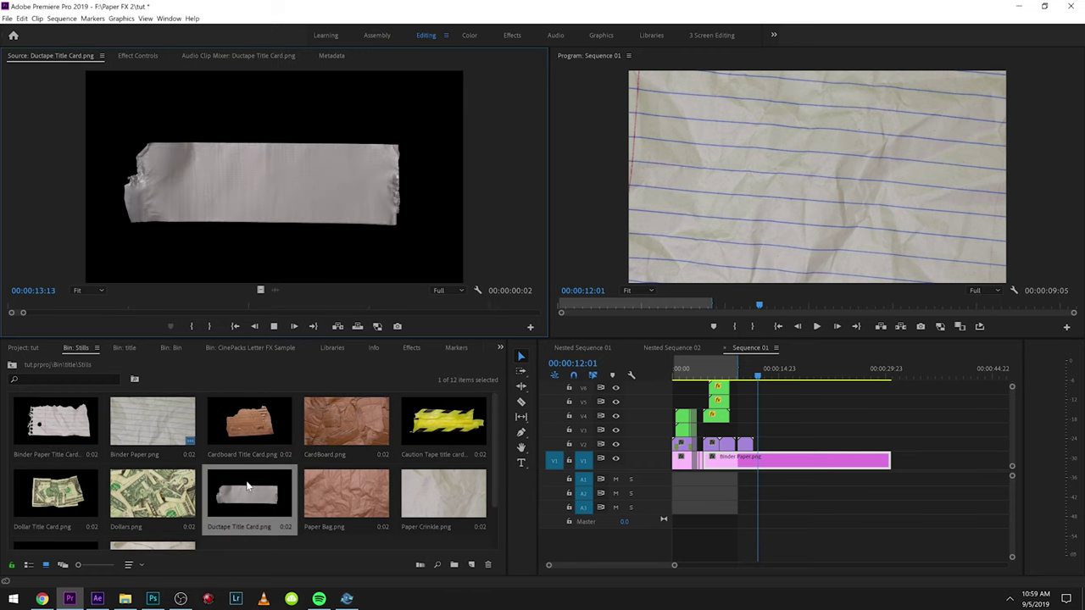
Step: Play the Binder Paper Loop and load the Cardboard Loop from Loop Backgrounds
click(11, 365)
double_click(55, 423)
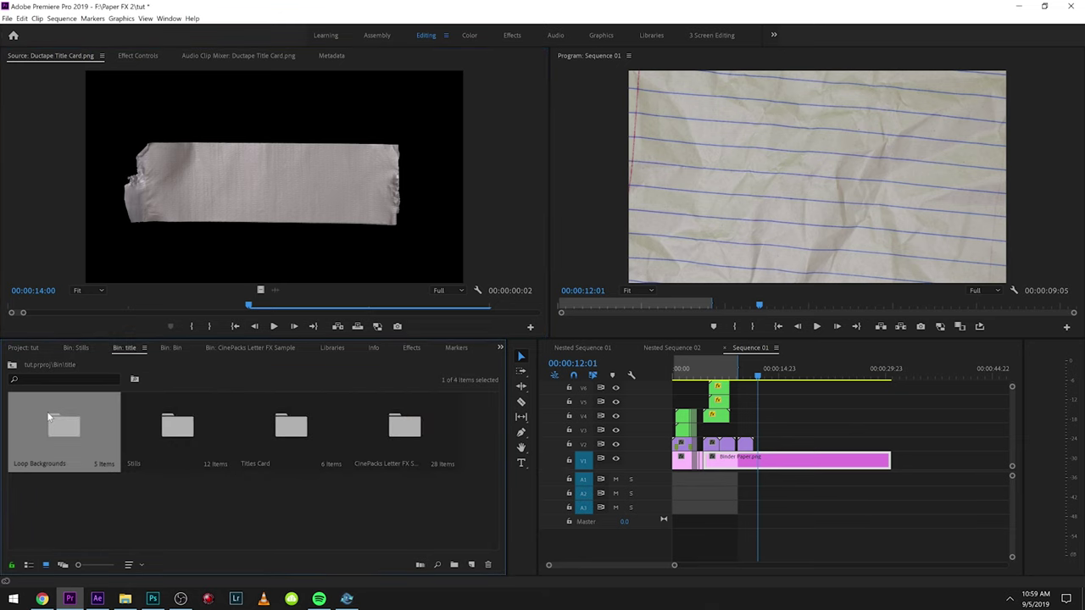
double_click(38, 414)
key(space)
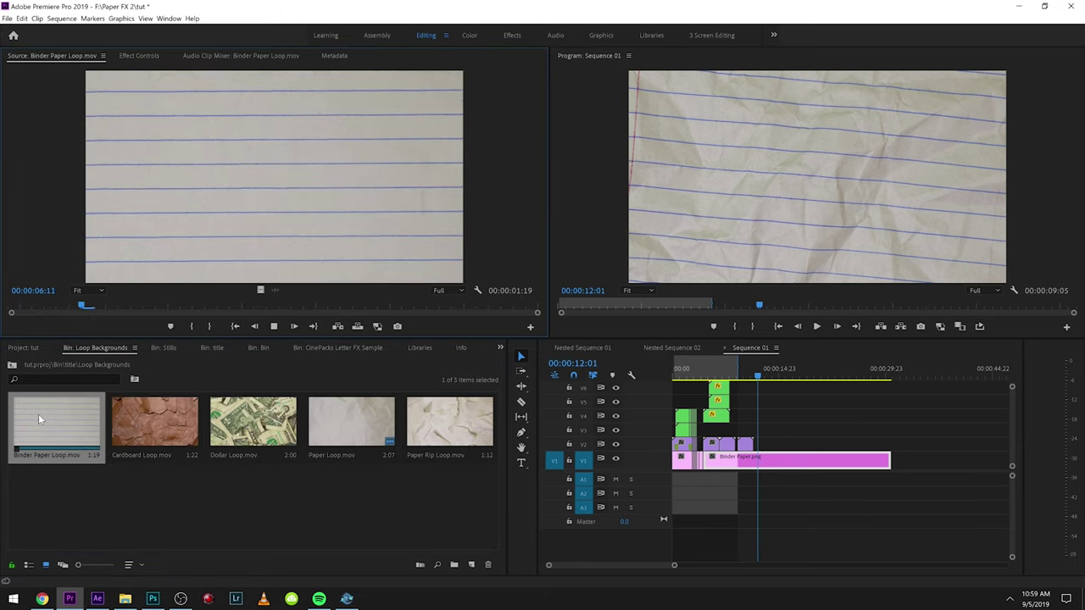
double_click(119, 413)
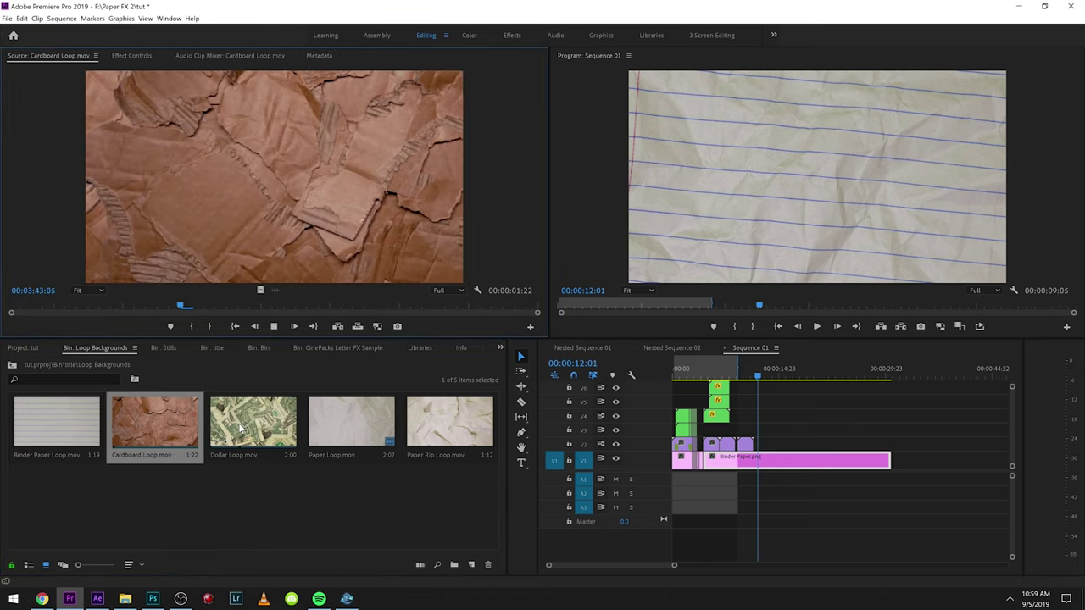
click(212, 348)
Step: Open the Titles Card bin, then scrub and play the Cardboard Title clip
double_click(283, 414)
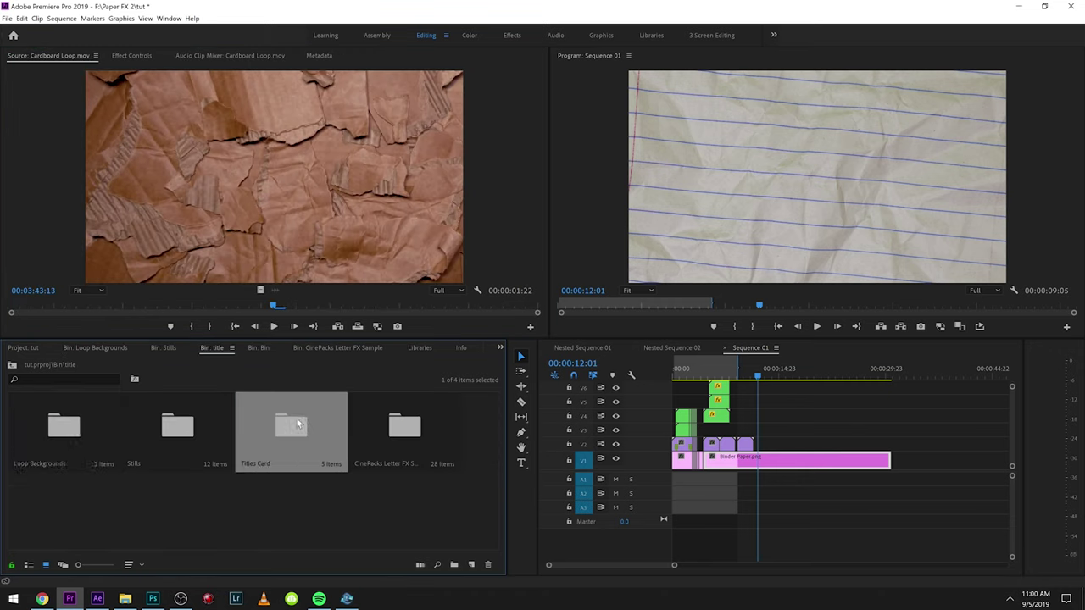
double_click(137, 415)
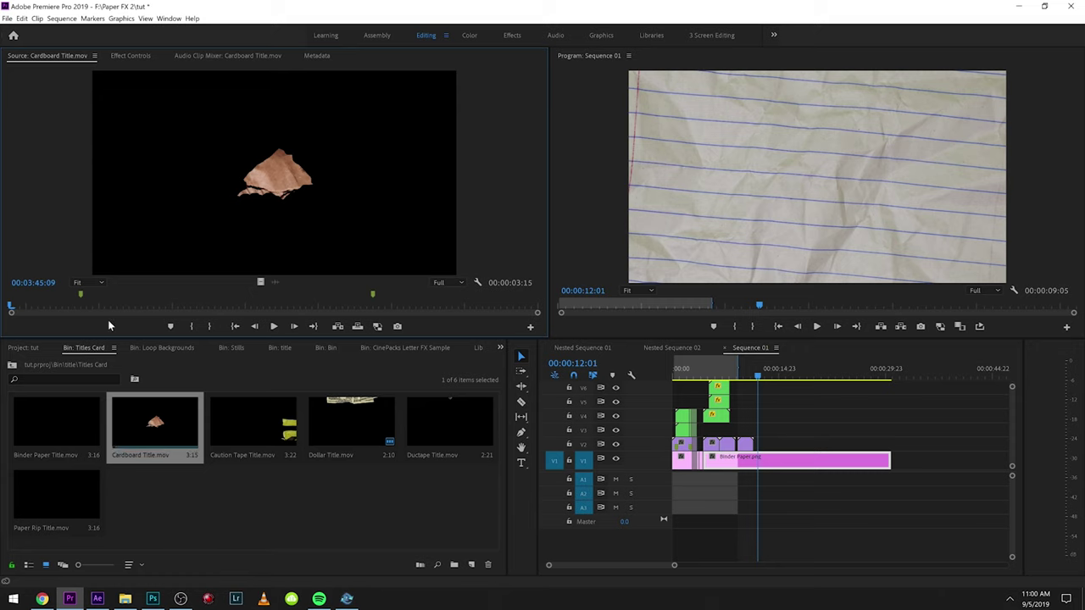
click(81, 305)
drag(81, 305, 3, 335)
key(space)
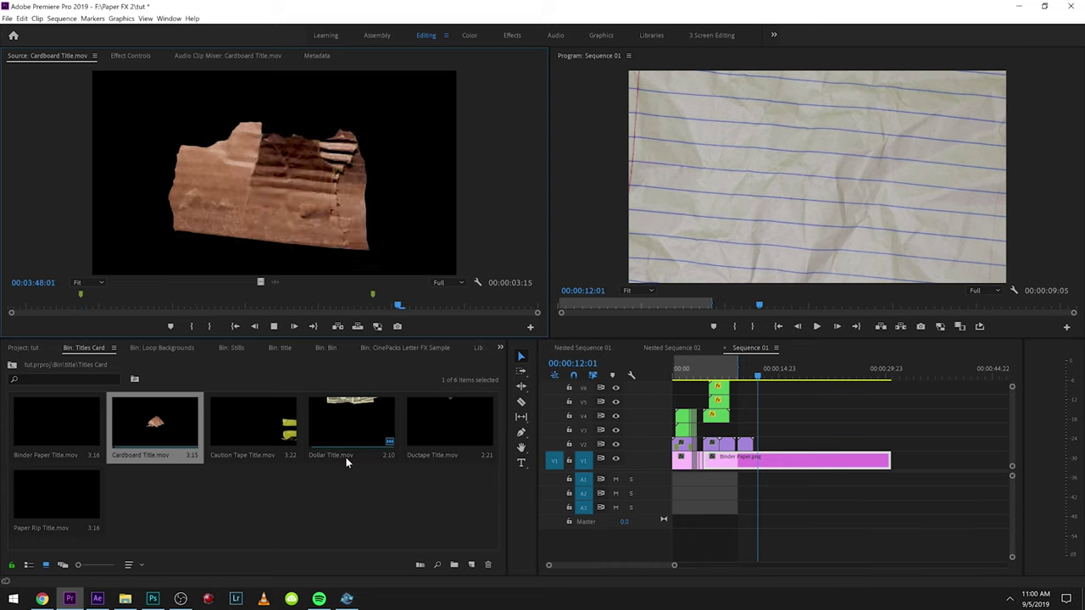
Step: Preview the Caution Tape, Dollar, Ductape and Paper Rip title clips, ending on Paper Rip
double_click(264, 418)
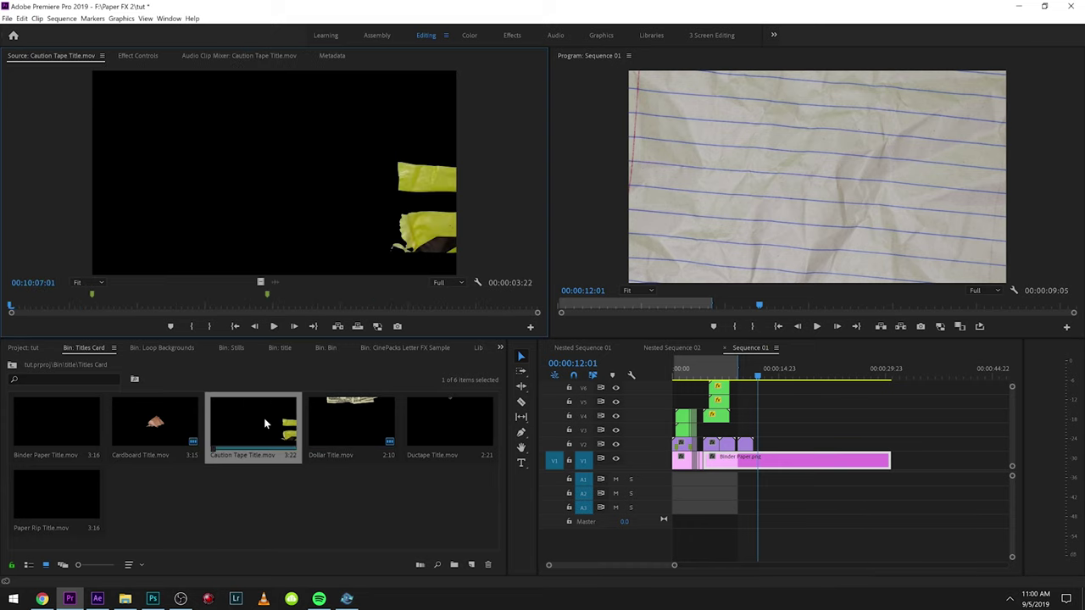
mouse_move(348, 597)
double_click(366, 434)
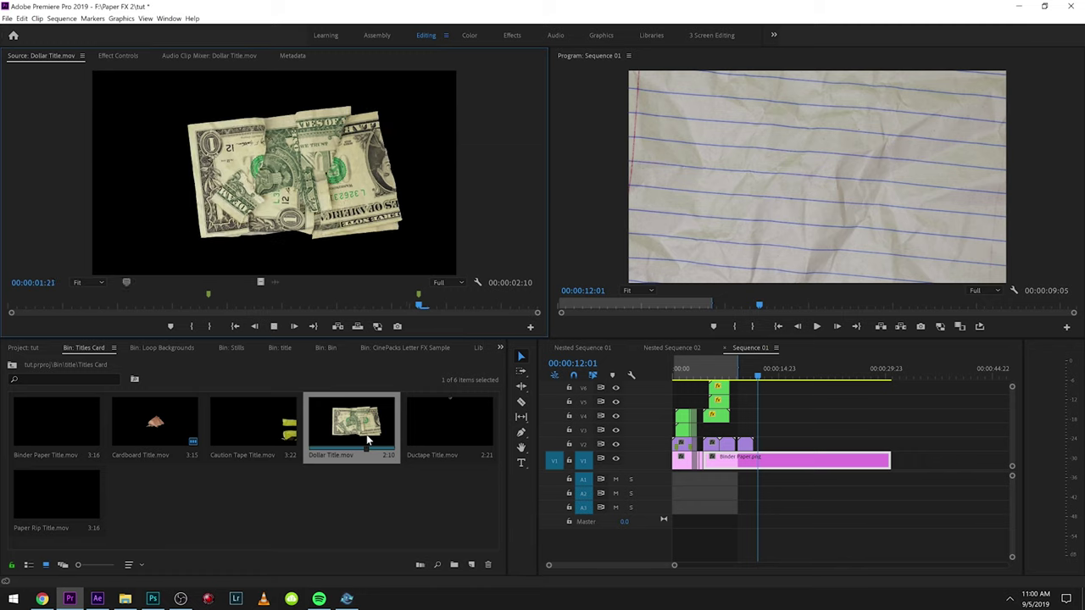
double_click(460, 437)
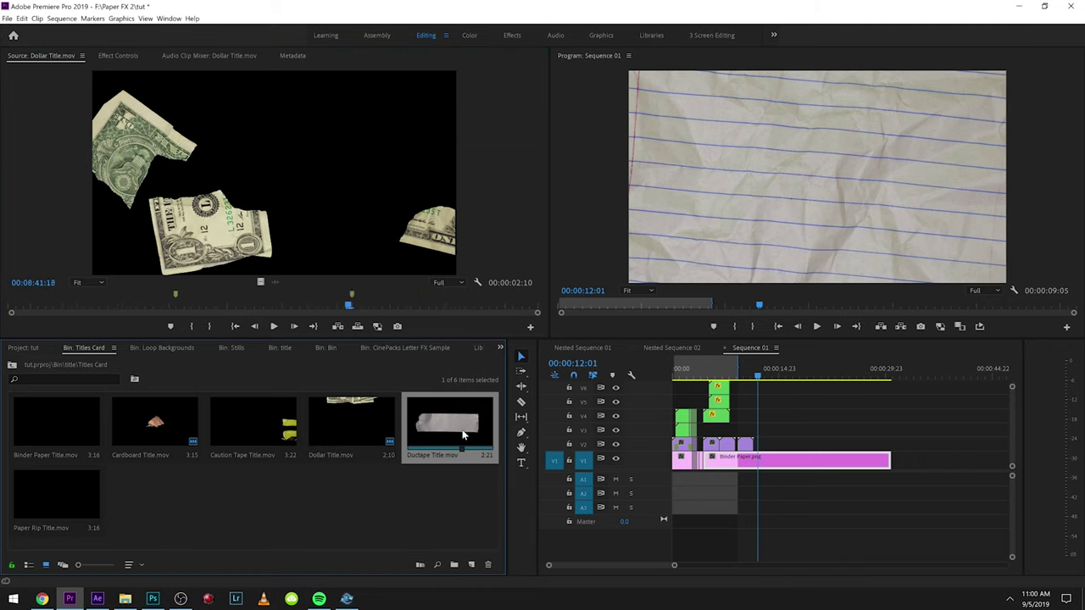
double_click(75, 492)
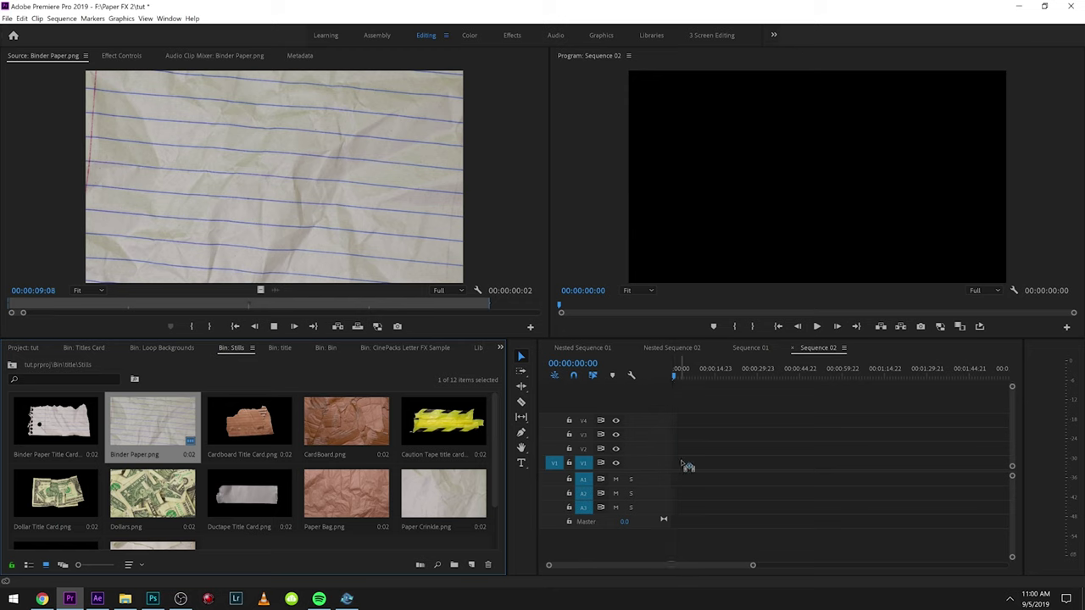
Step: Put Binder Paper.png on V1 and Cardboard Title.mov on V2 in Sequence 02, then play it
drag(687, 465, 753, 469)
drag(155, 421, 679, 449)
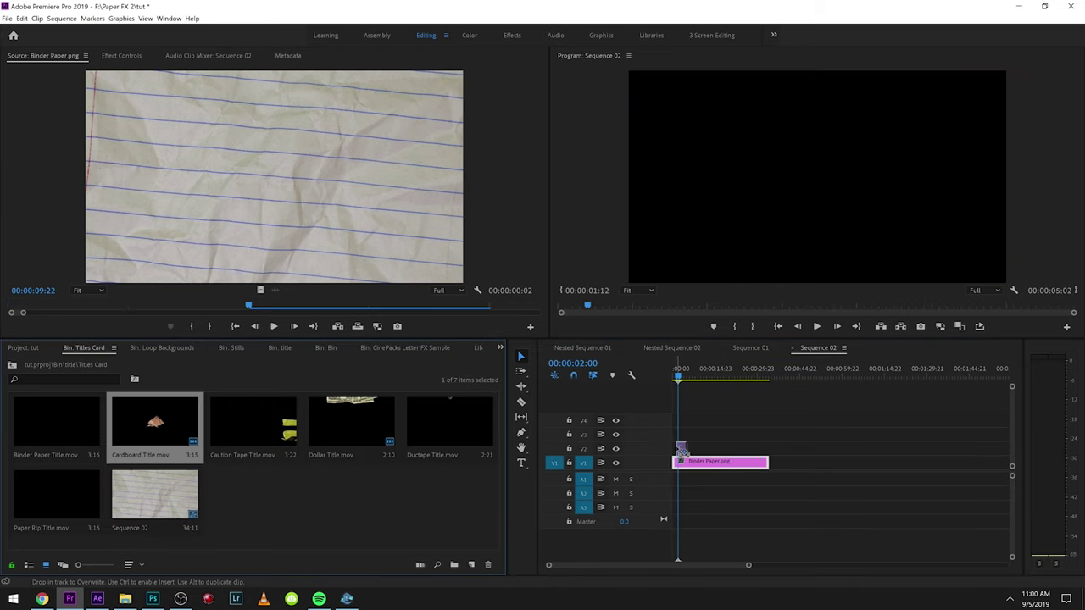
drag(677, 374, 631, 376)
key(space)
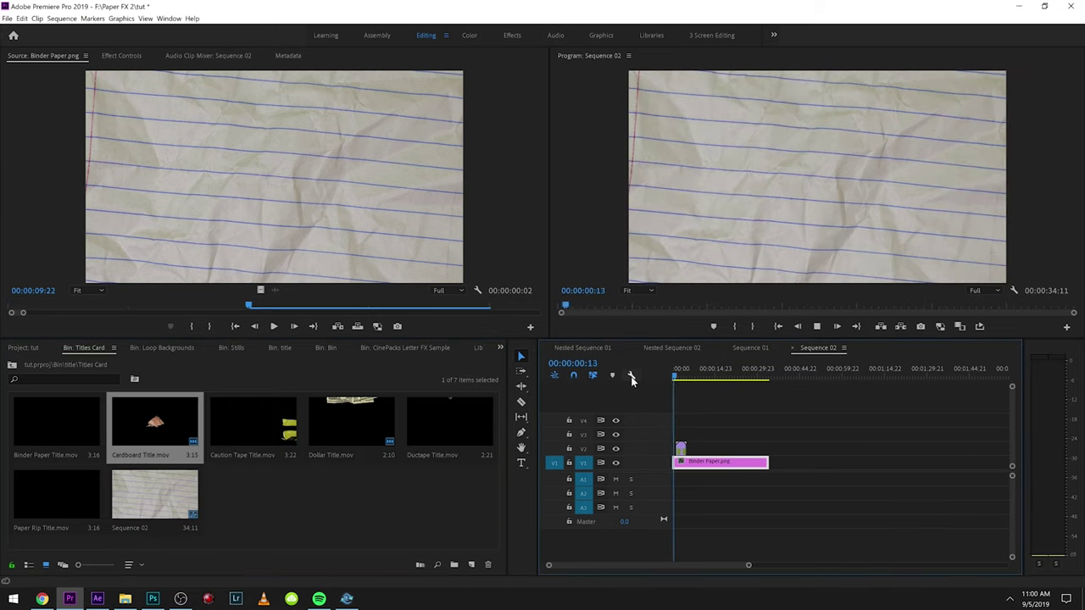
key(=)
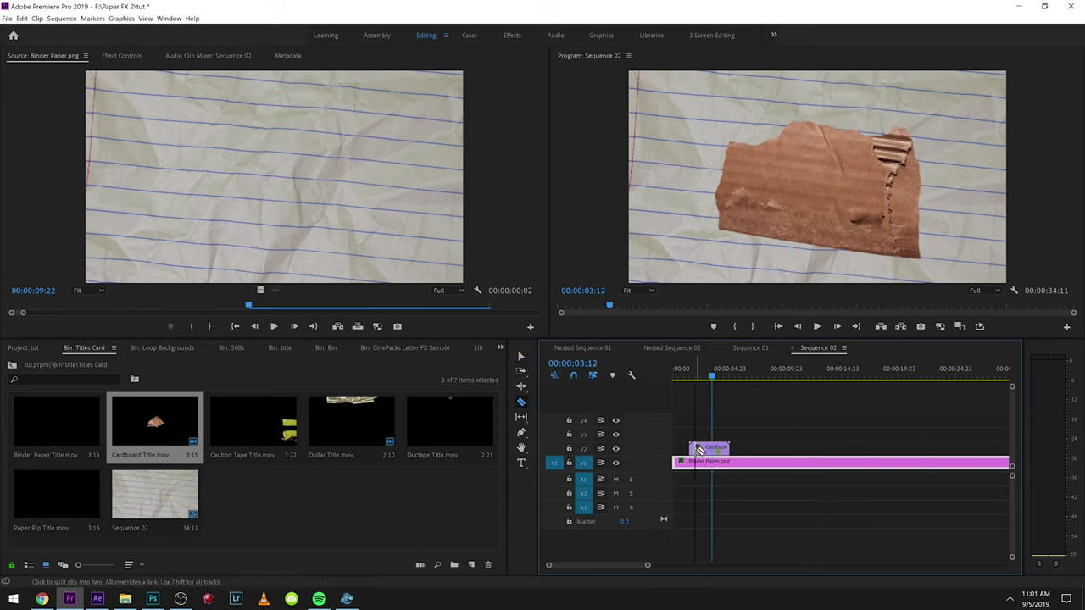
Step: Lengthen the Cardboard Title clip, check the timing, and open the Letter FX Sample bin
mouse_move(729, 449)
mouse_down()
mouse_move(761, 449)
mouse_move(726, 455)
mouse_up()
key(space)
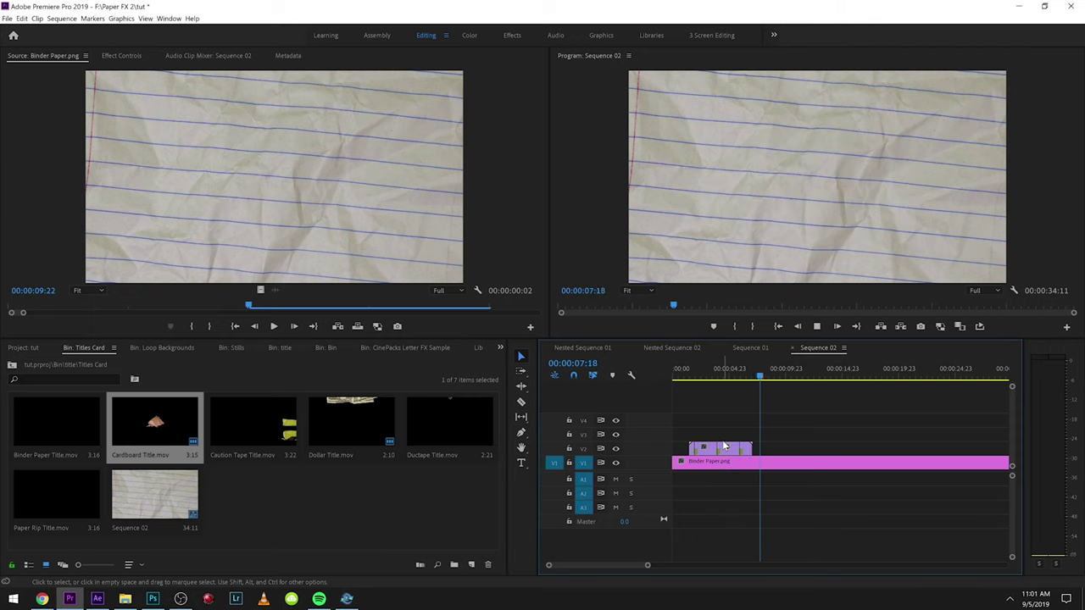
key(space)
click(404, 347)
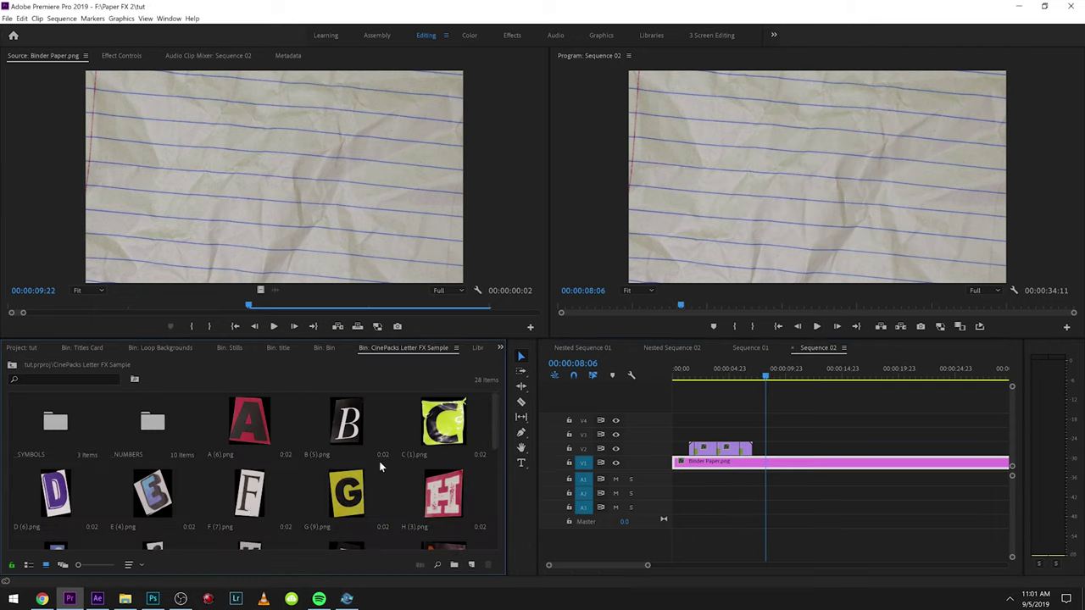
Step: Add the G letter image, scale it to 65% and move it to the cardboard's left
scroll(380, 463, down, 2)
drag(373, 455, 757, 436)
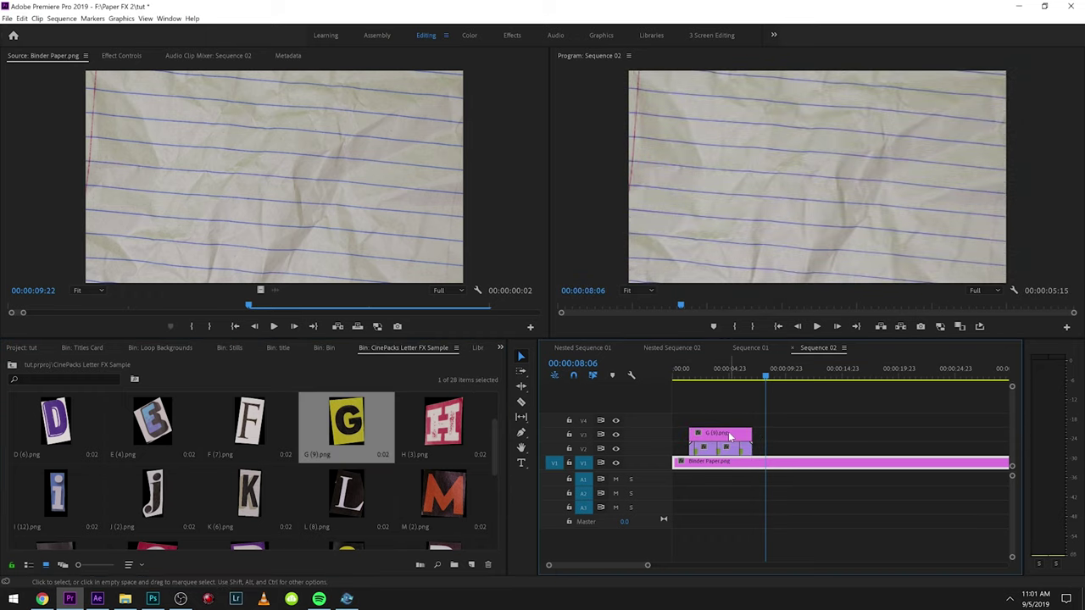
click(722, 371)
click(134, 57)
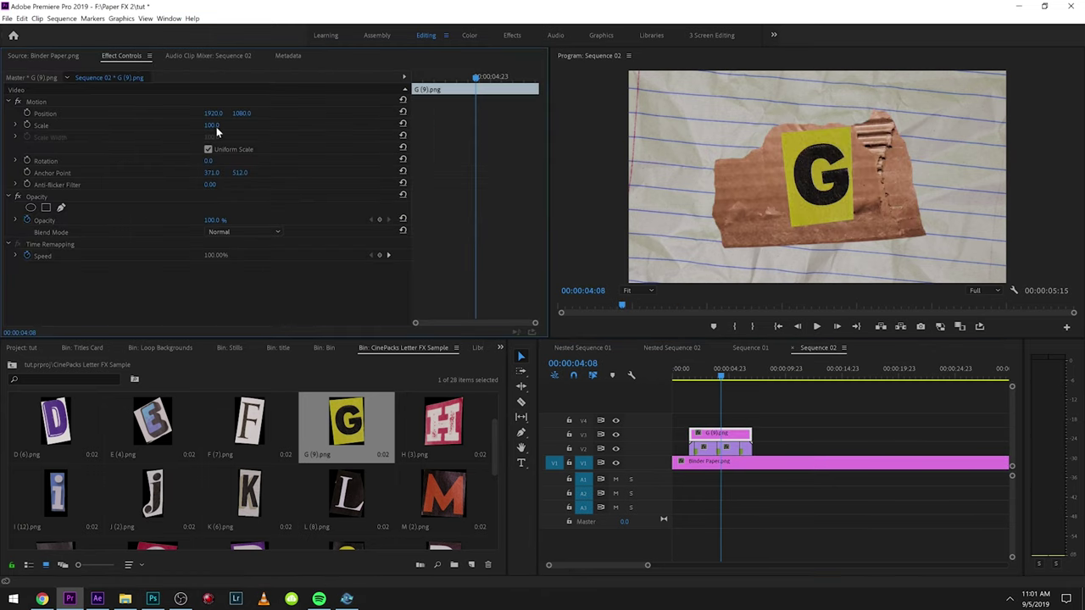
drag(207, 129, 178, 128)
click(81, 101)
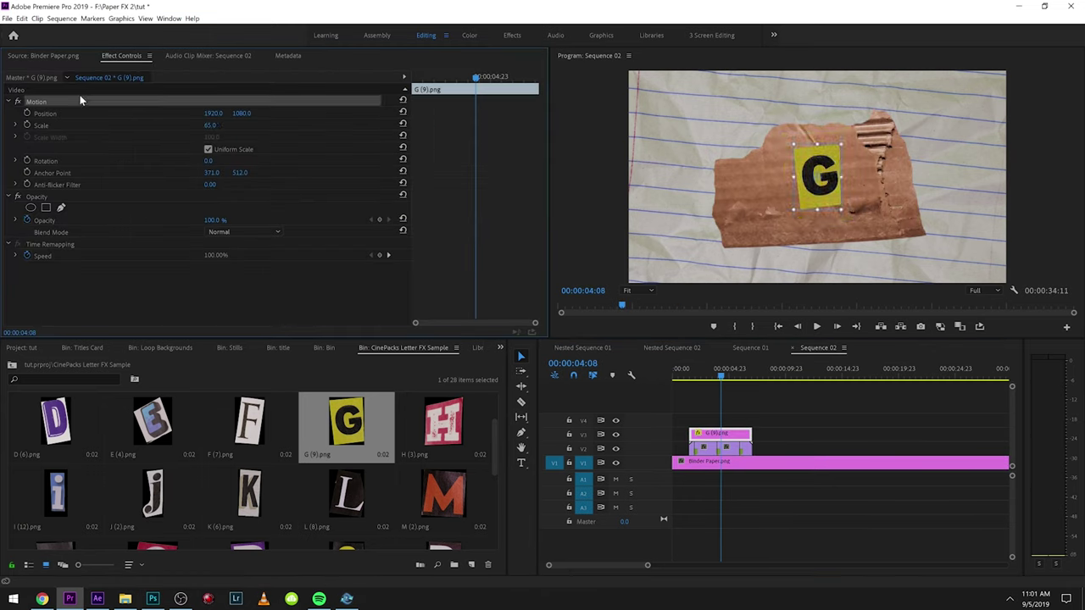
drag(815, 173, 736, 167)
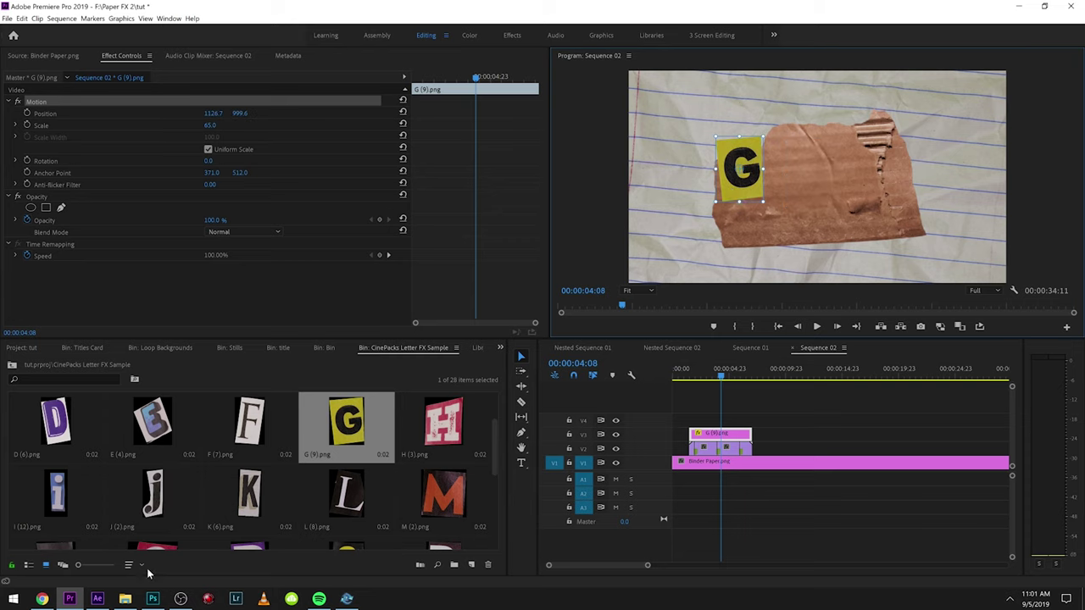
Step: Add the L and F letter images, set the W beside the O, and select the letters
drag(345, 499, 694, 420)
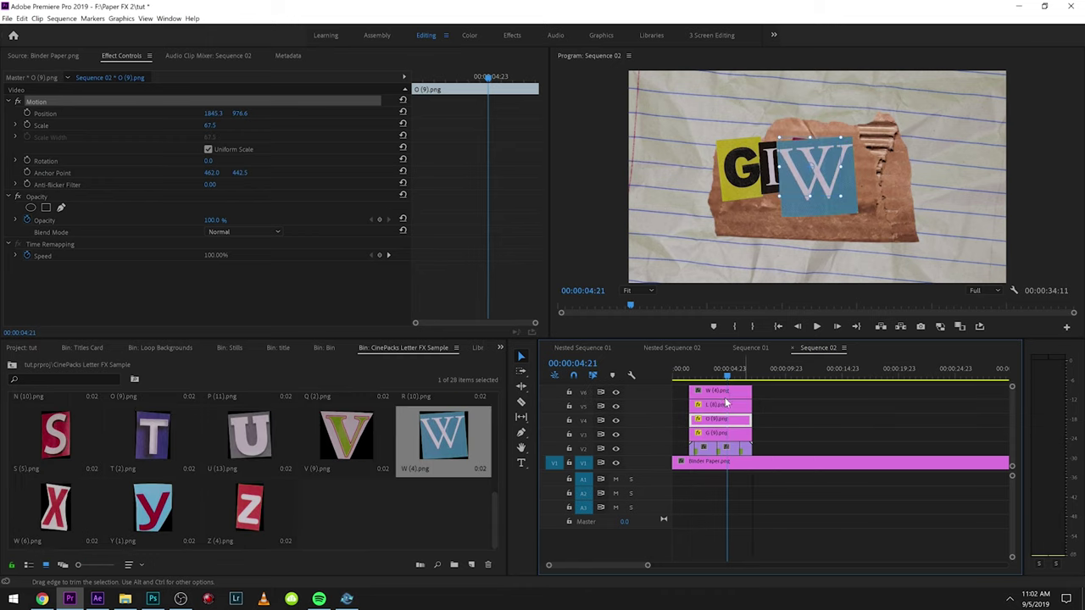
click(721, 391)
click(45, 113)
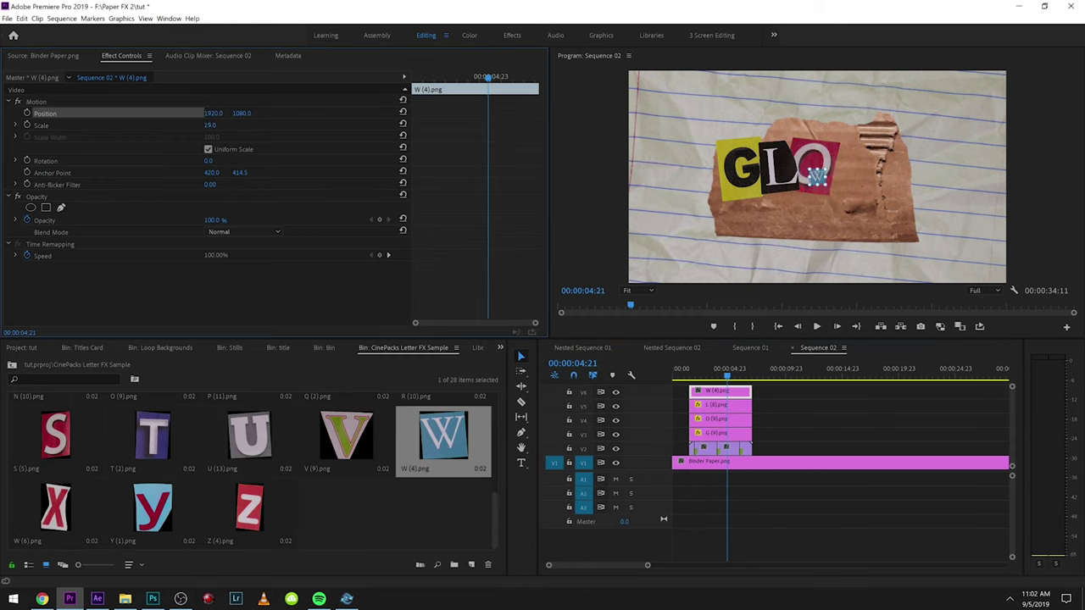
drag(801, 201, 845, 190)
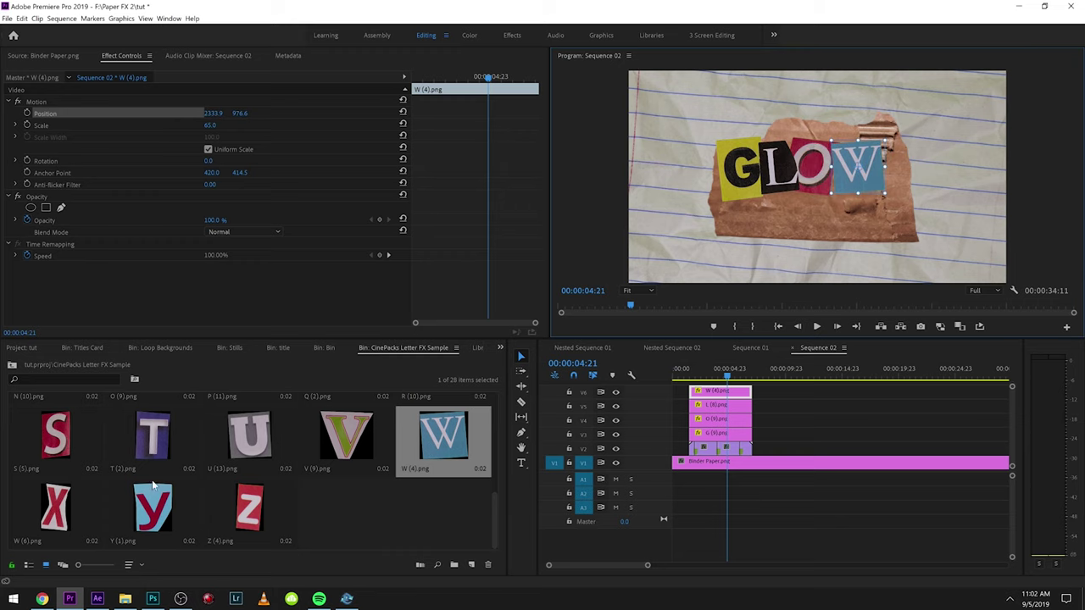
scroll(153, 485, up, 5)
drag(250, 496, 695, 392)
scroll(1008, 429, up, 2)
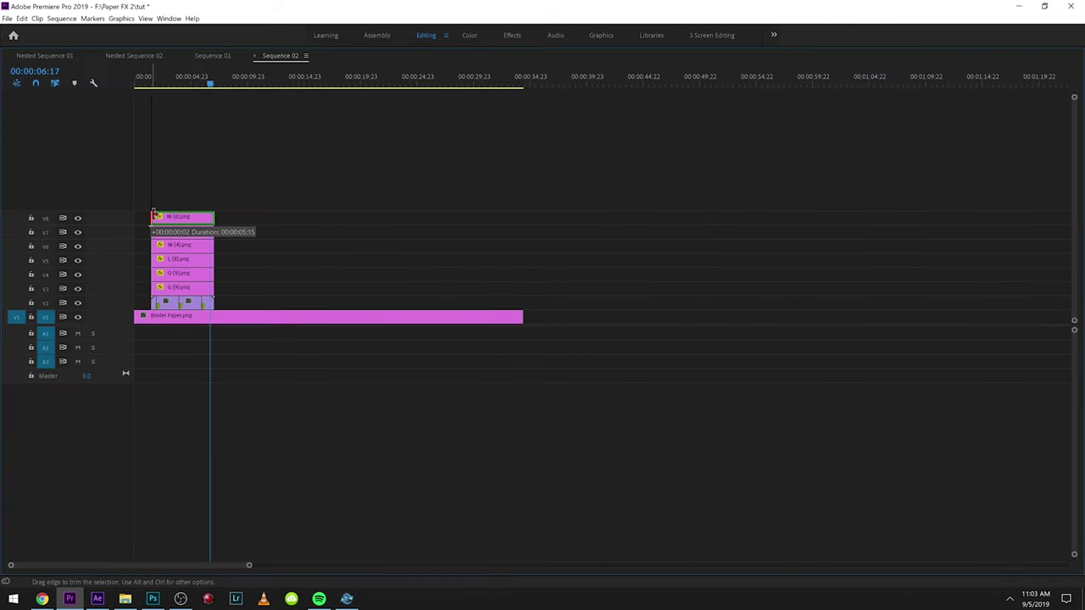
drag(154, 213, 172, 275)
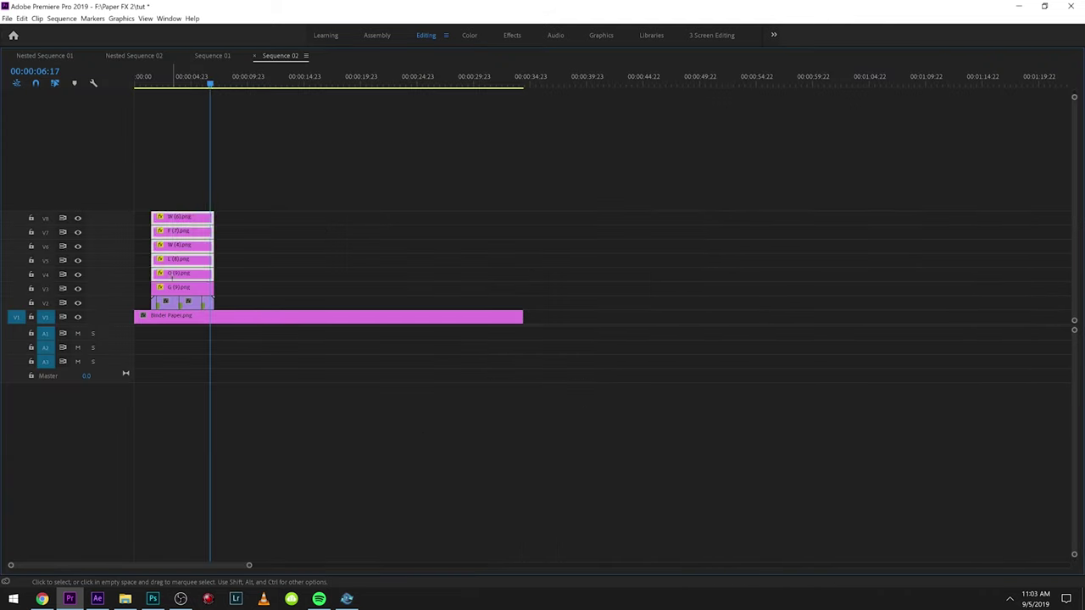
Step: Nest the selected letter clips into a single nested sequence
right_click(176, 285)
click(208, 472)
key(Return)
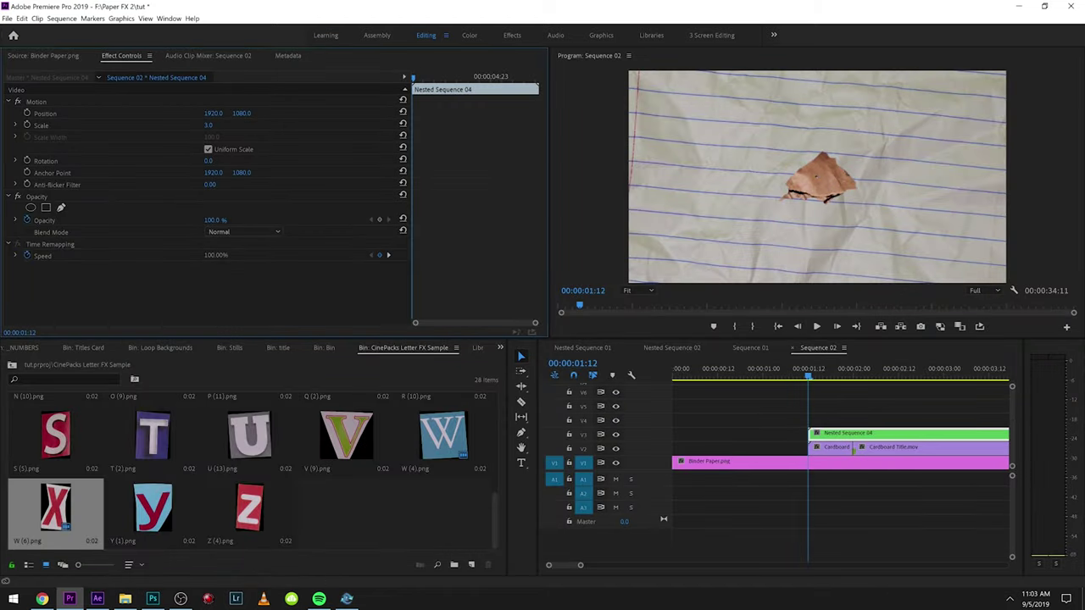
Step: Keyframe the title's Scale so GLOW FX grows to fill the cardboard by the clip's end
click(27, 124)
key(Right)
key(Right)
key(Right)
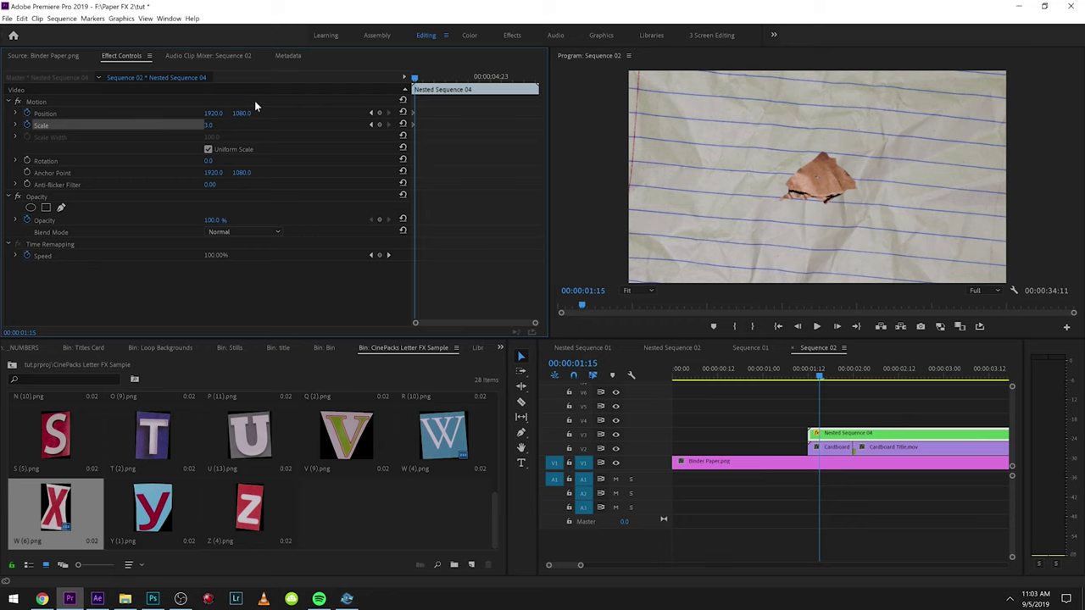
click(423, 77)
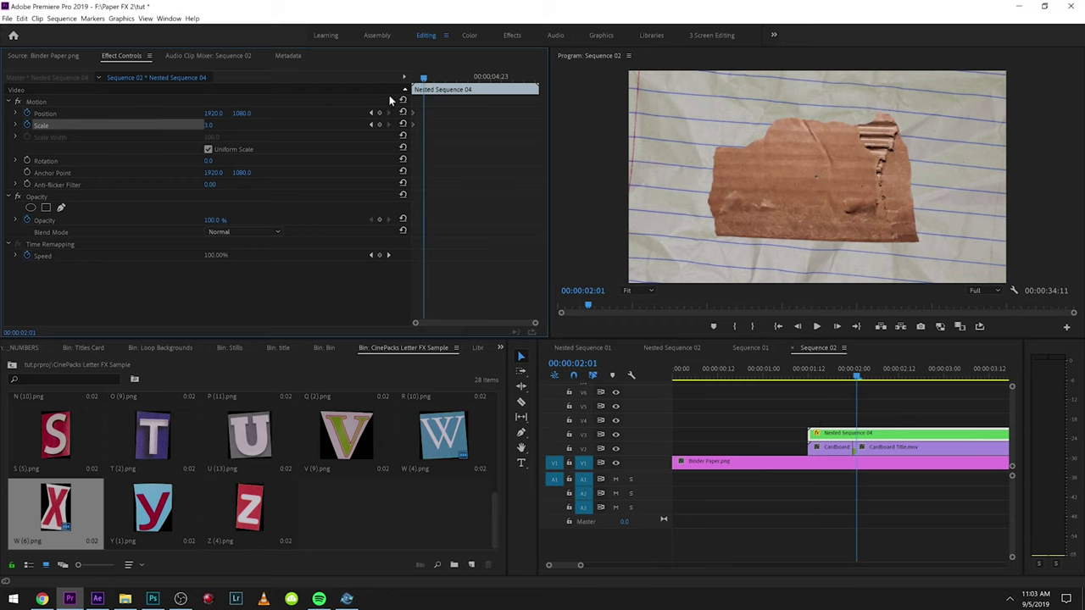
drag(210, 125, 300, 125)
key(End)
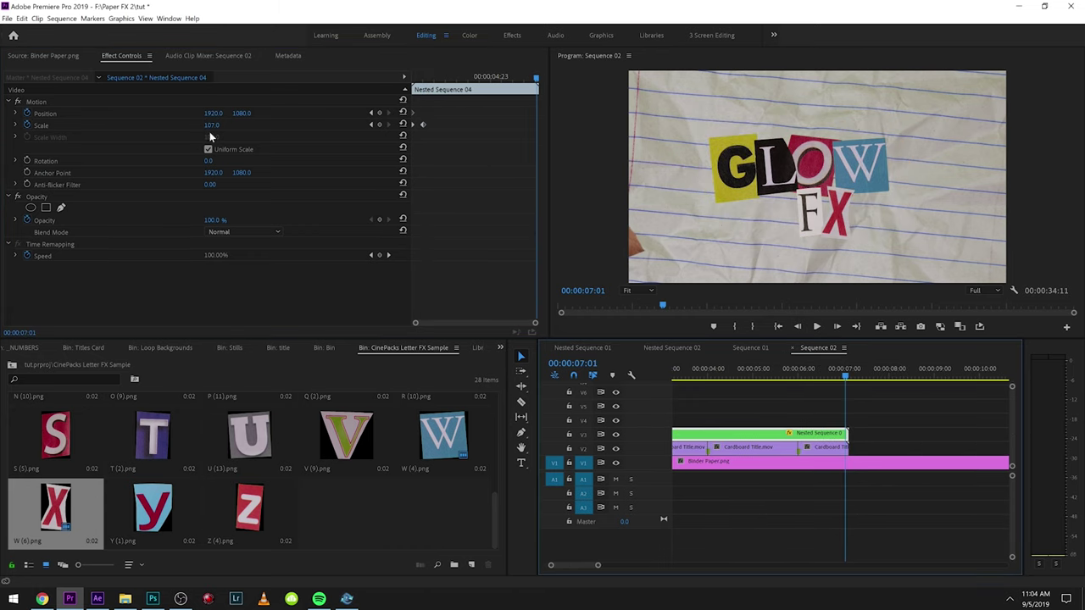
mouse_move(211, 125)
mouse_down()
mouse_move(238, 125)
mouse_move(197, 125)
mouse_up()
key(Up)
key(space)
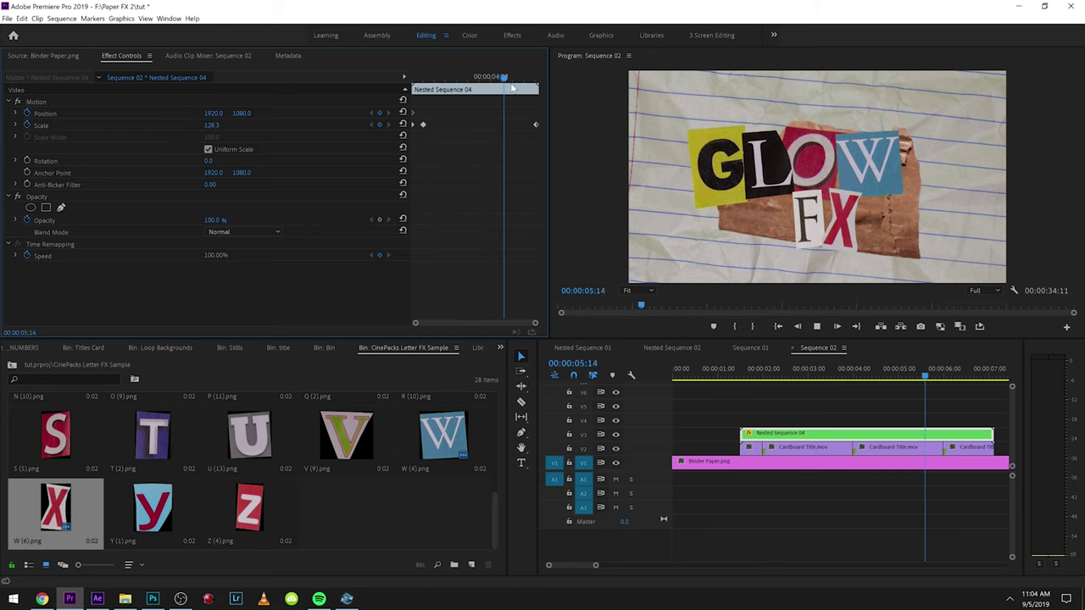
key(space)
key(Up)
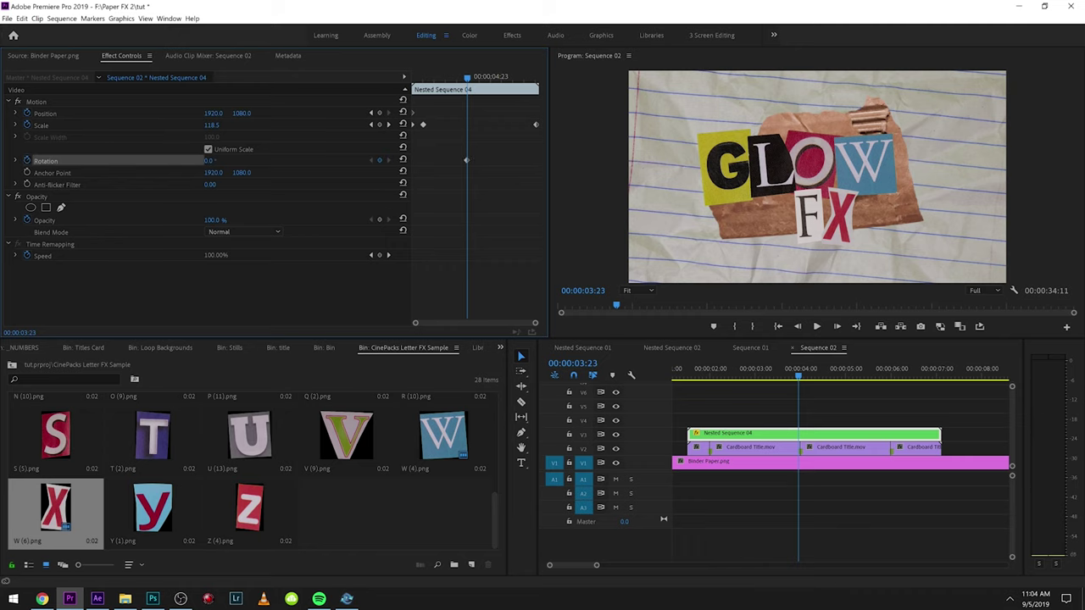
Step: Rotate GLOW FX about 25 degrees and keyframe several jittering position poses
drag(210, 160, 246, 160)
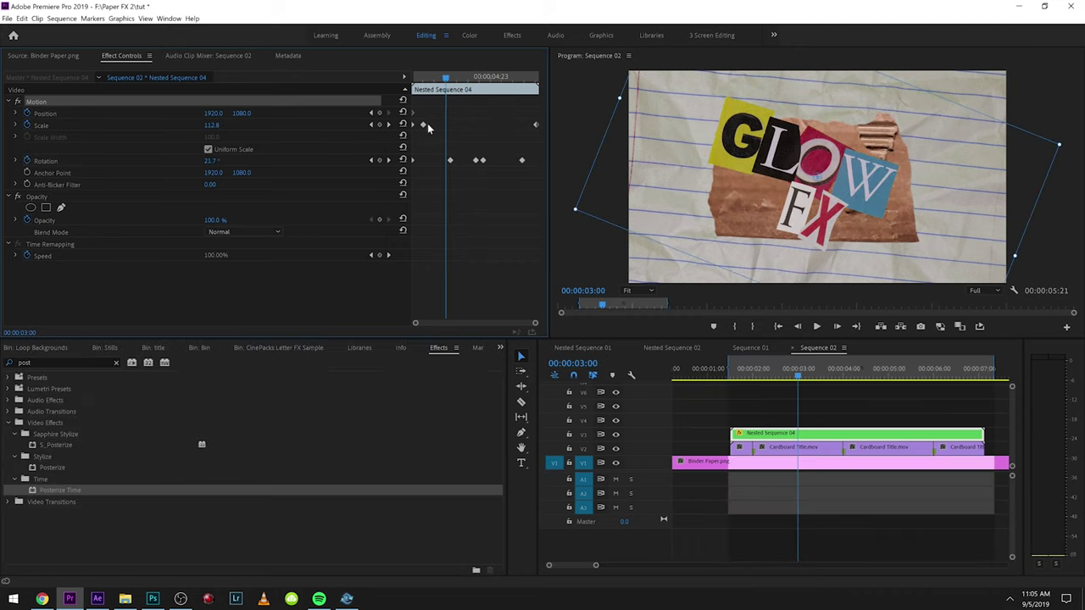
drag(720, 199, 784, 212)
drag(454, 80, 470, 78)
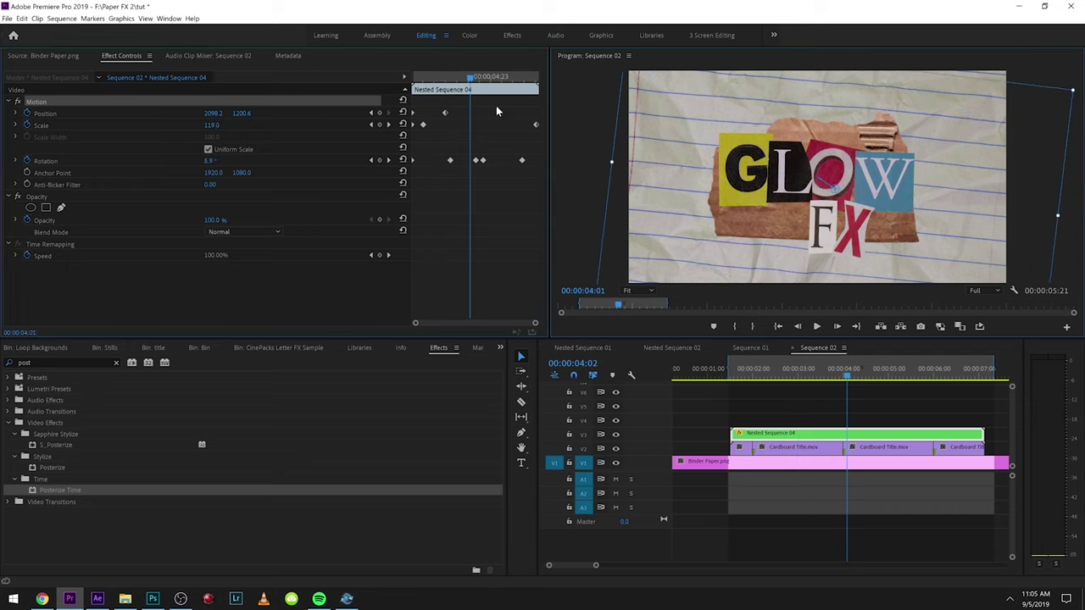
drag(798, 193, 785, 179)
drag(469, 78, 507, 78)
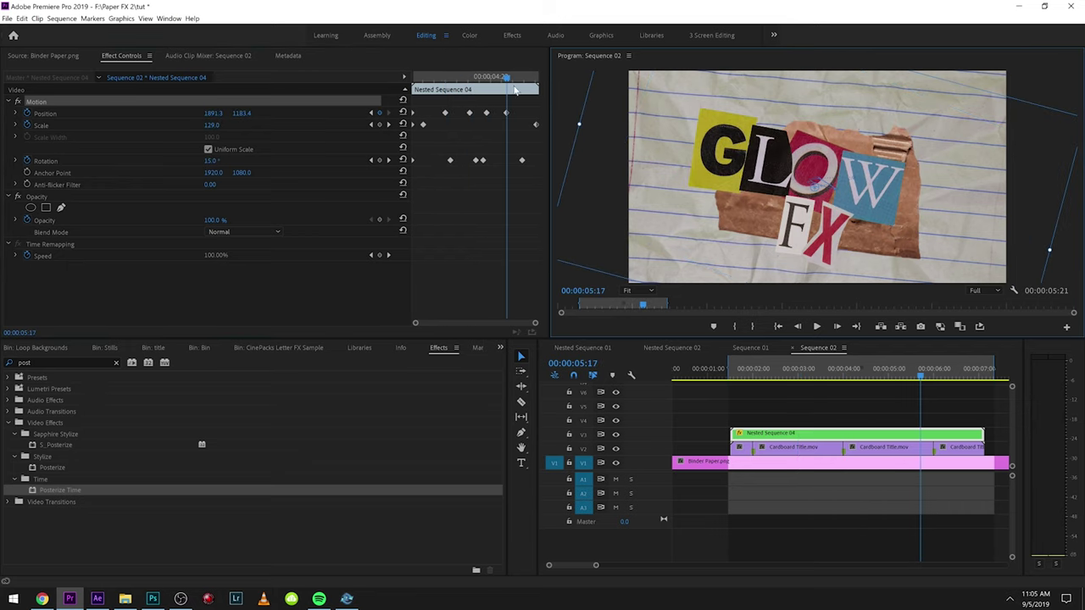
click(525, 78)
drag(760, 186, 795, 196)
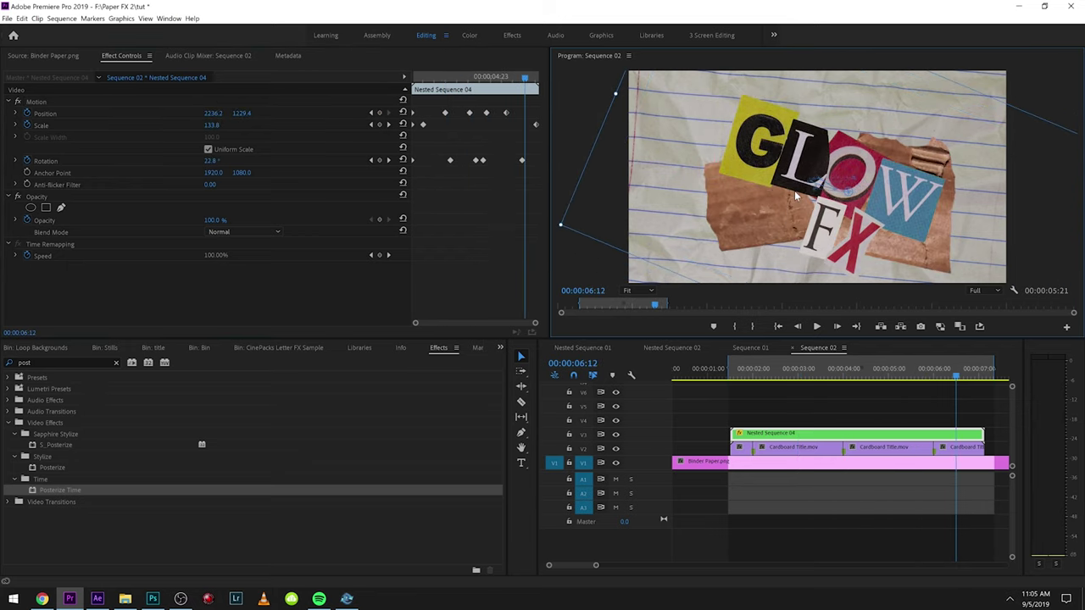
key(space)
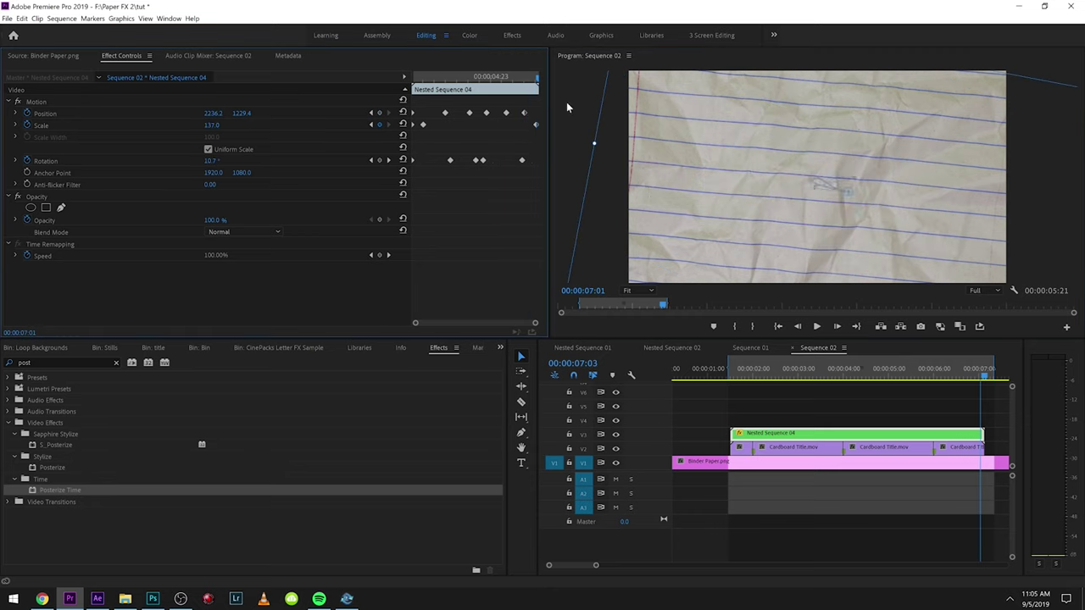
key(space)
Step: Nest the GLOW FX nested clip once more into a new nested sequence
click(924, 439)
right_click(924, 439)
click(898, 297)
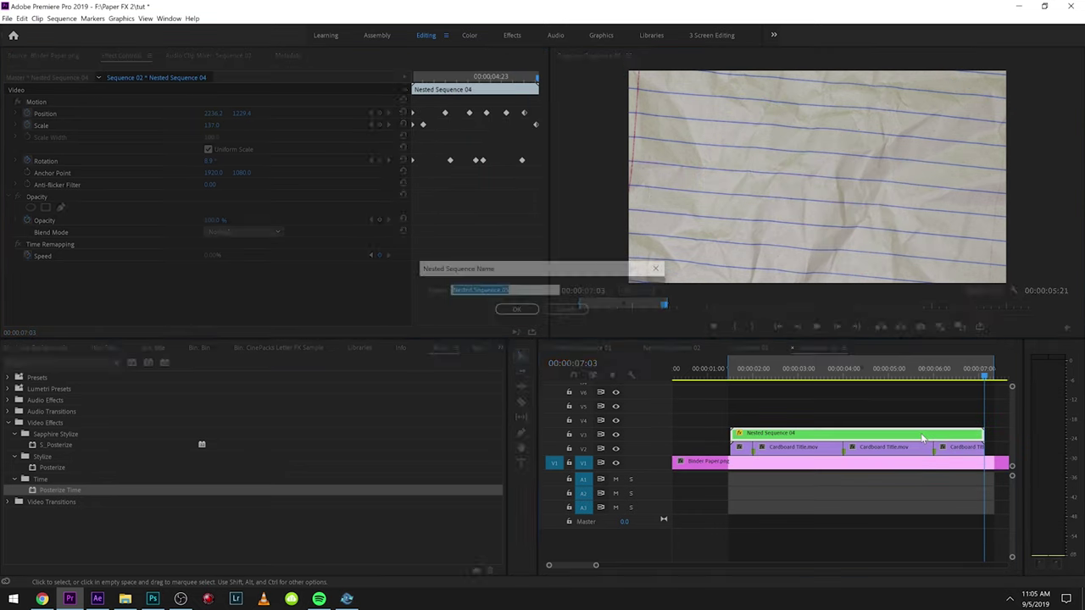
key(Return)
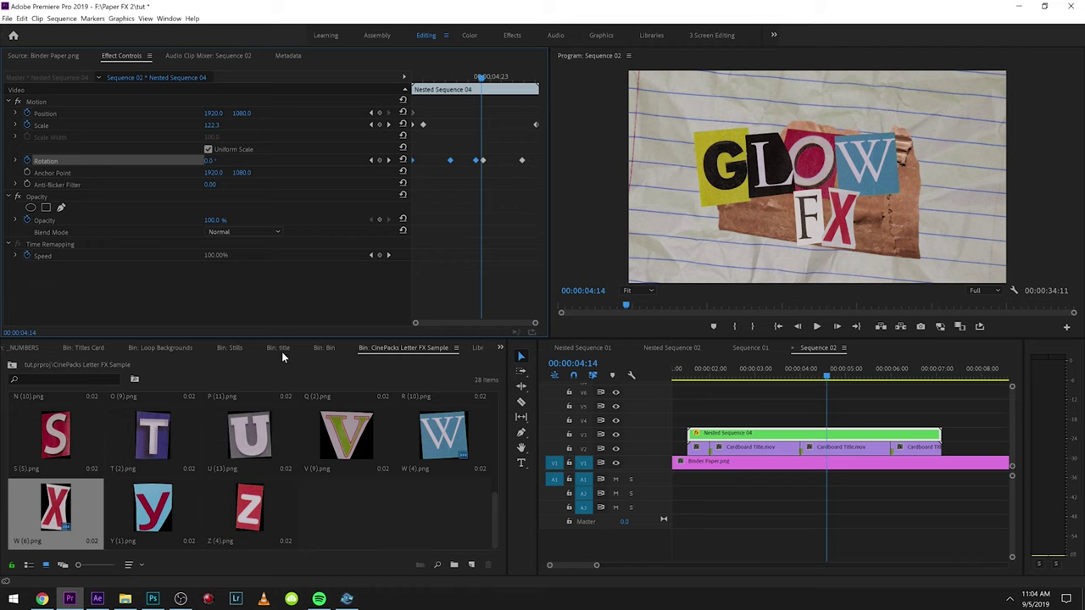
Step: Apply the Posterize Time effect to the nested title clip
click(501, 347)
click(531, 499)
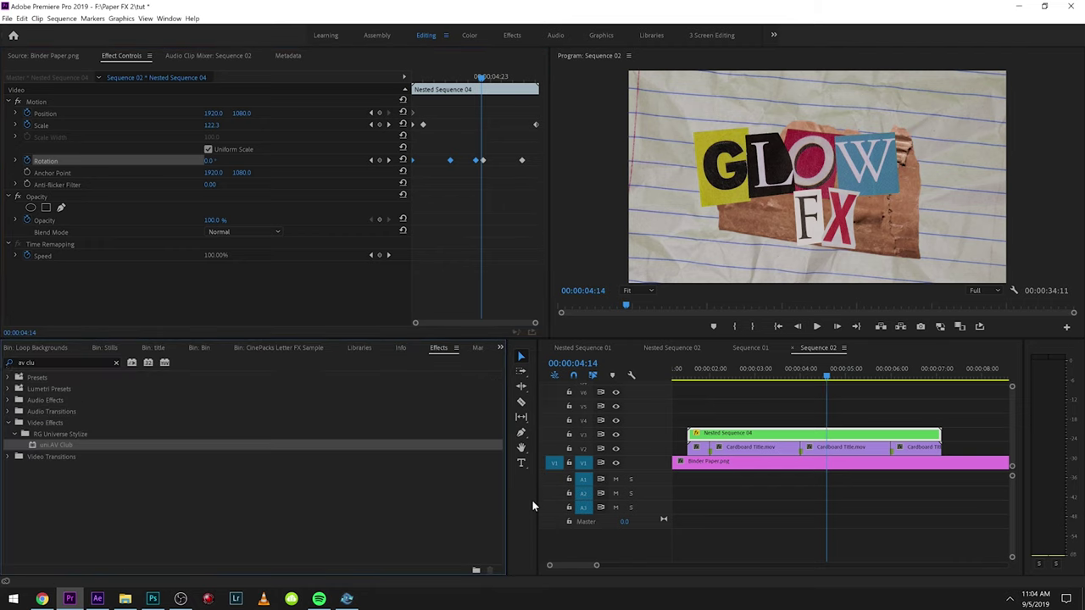
text(post)
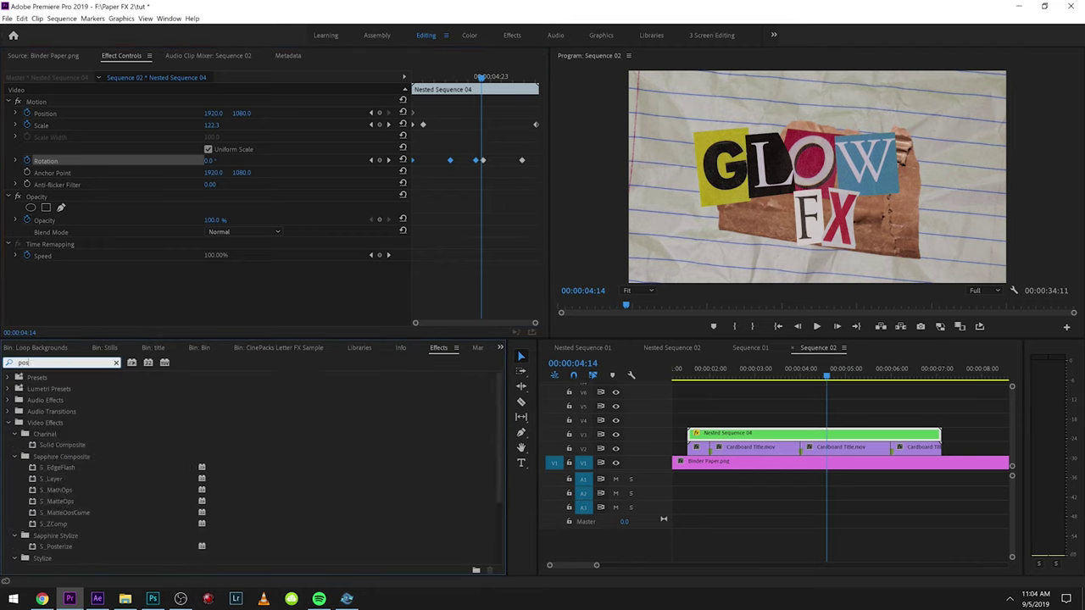
double_click(86, 489)
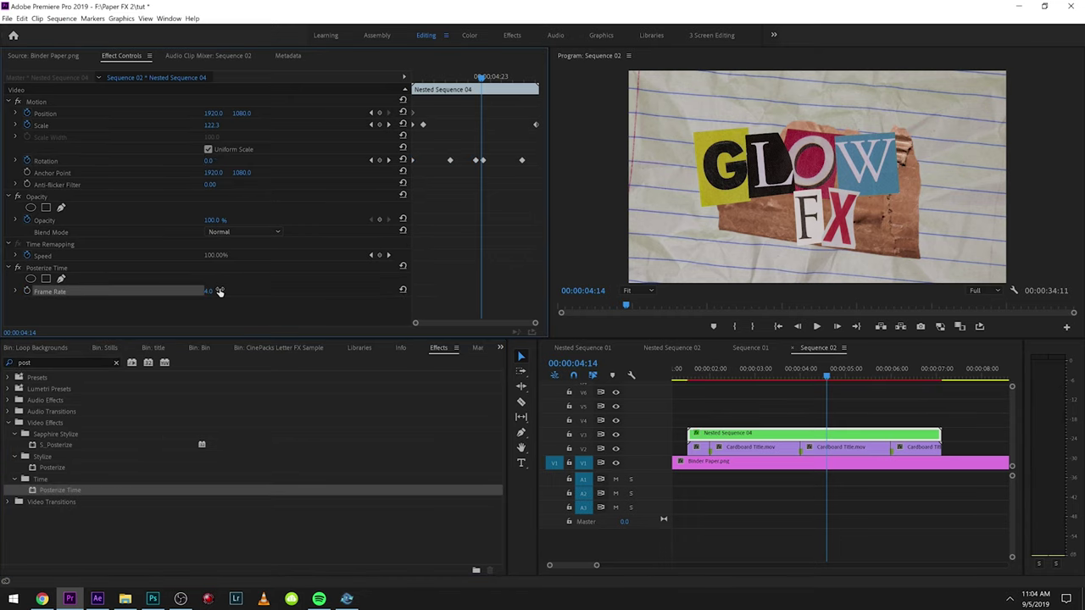
Step: Mark In at 1:11 and Out near 7:00, then render and play the preview
click(688, 378)
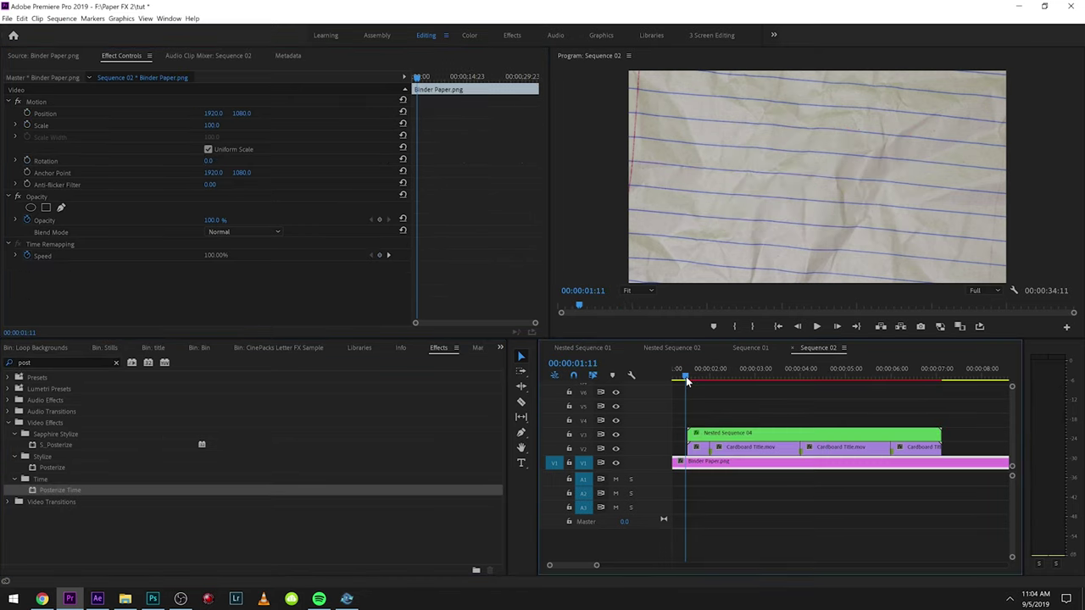
key(i)
drag(686, 381, 946, 379)
key(o)
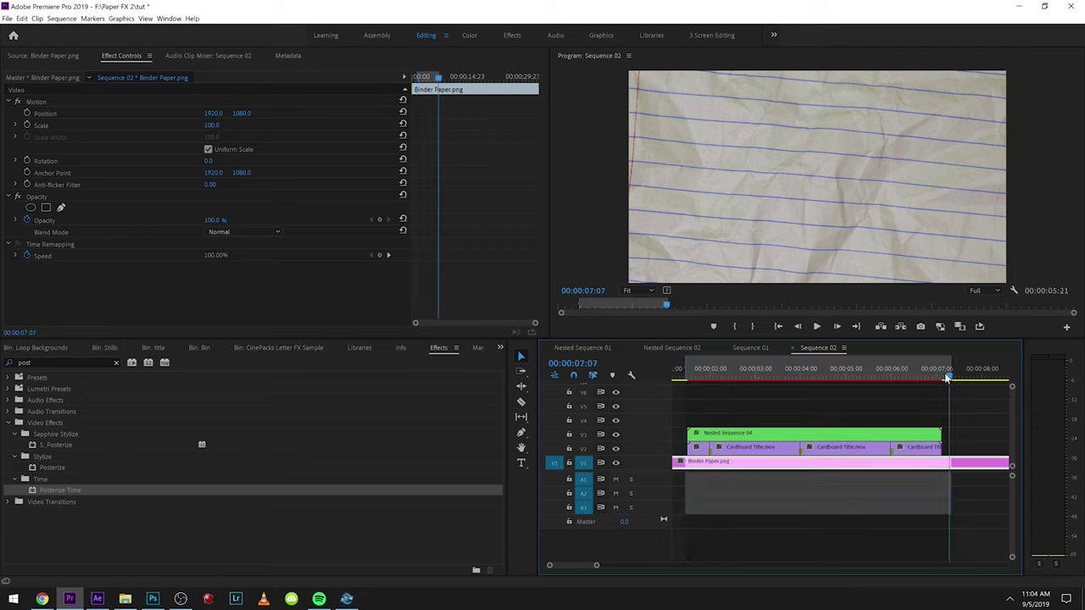
key(Return)
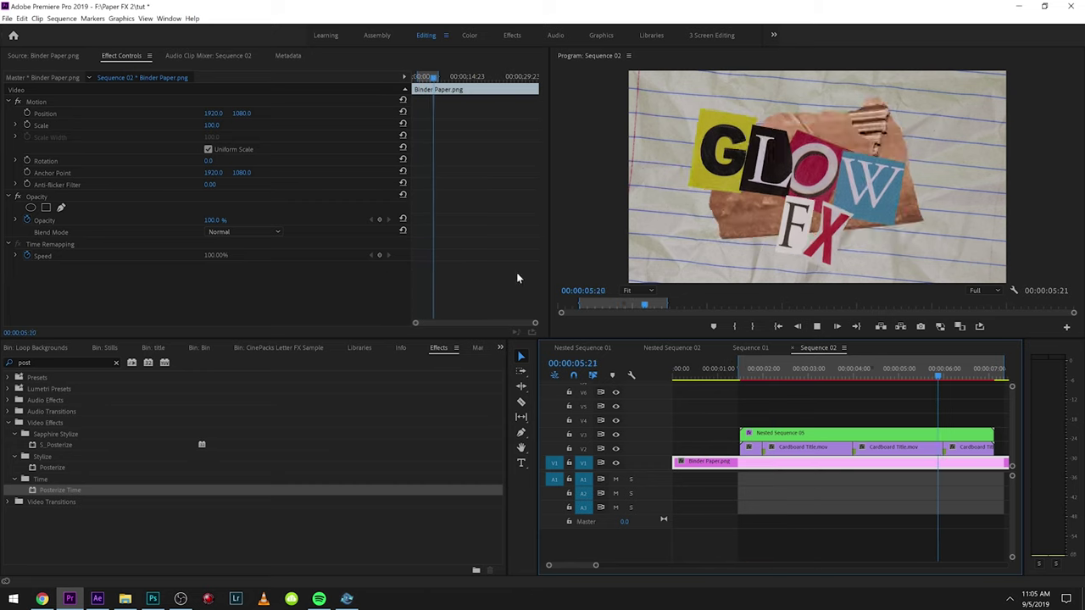
key(space)
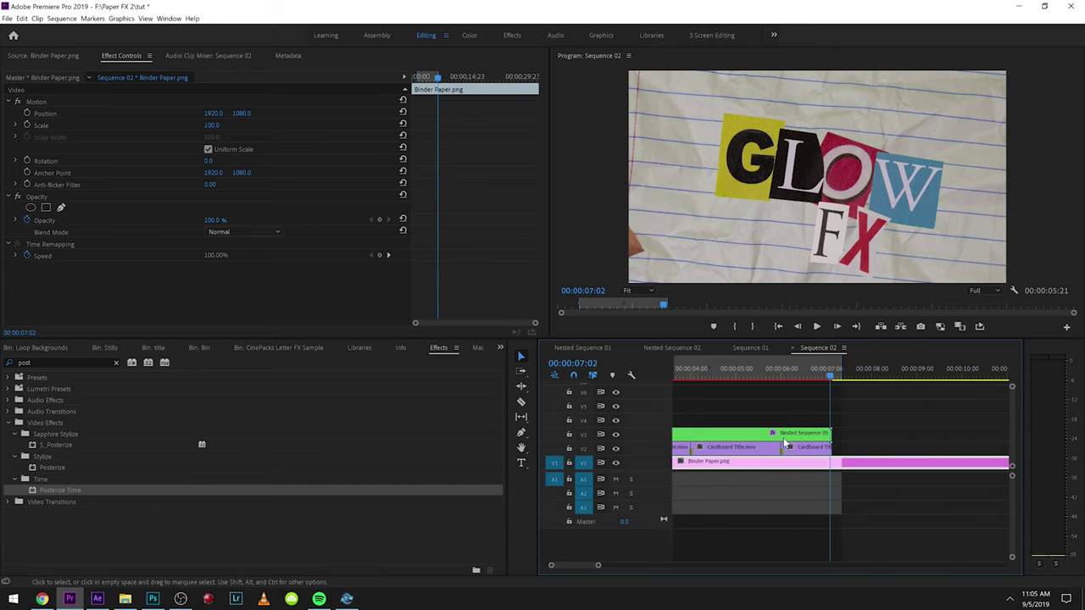
Step: Inside Nested Sequence 05, set the logo's Scale to 0 at 5:11
double_click(781, 442)
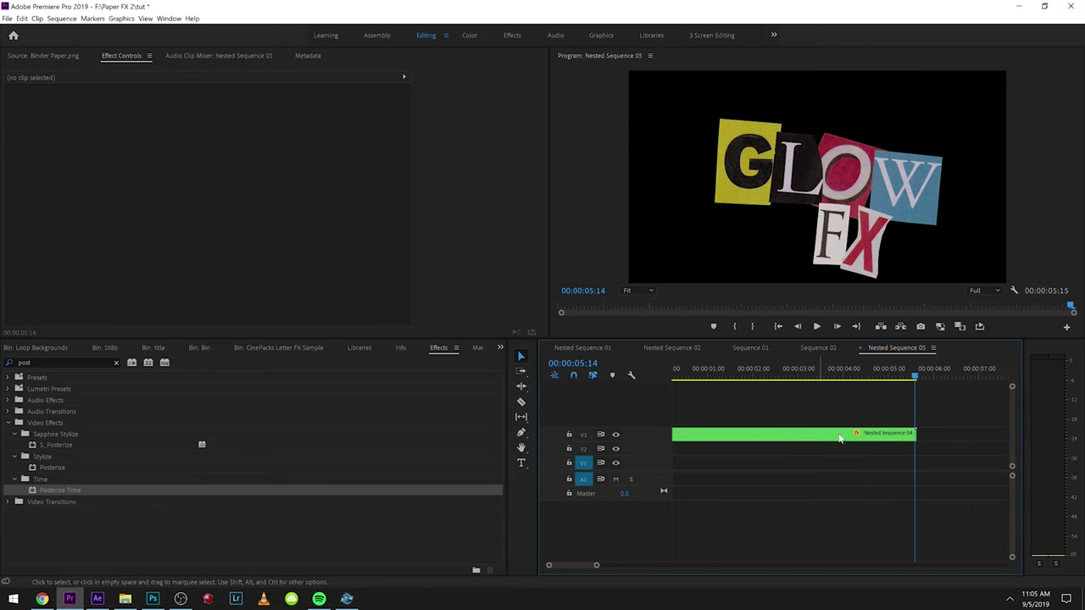
key(Left)
key(Left)
key(Left)
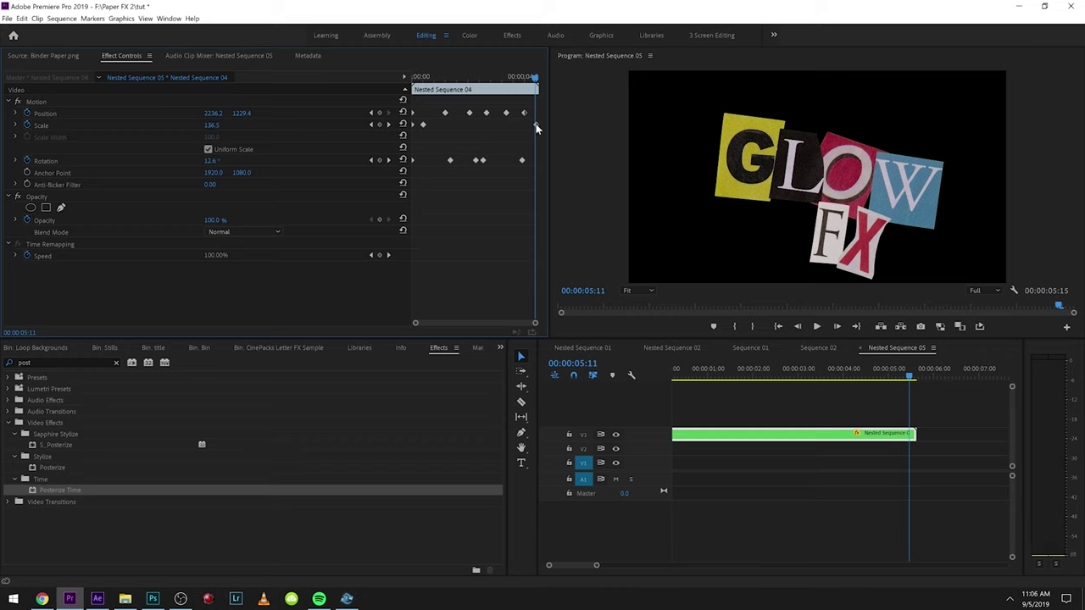
drag(211, 124, 218, 125)
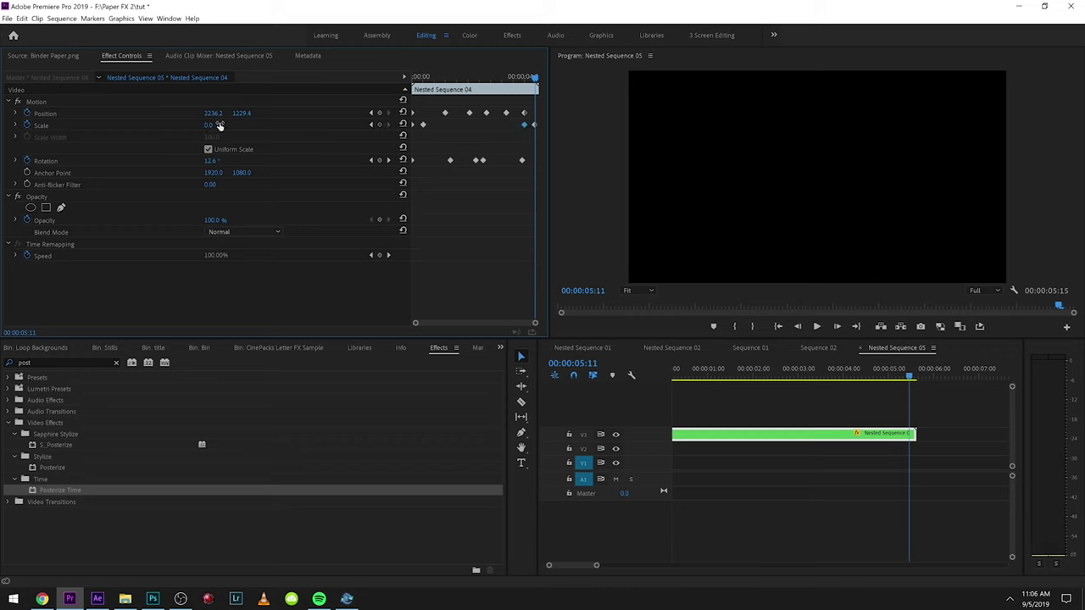
Step: Back in Sequence 02, play the title's ending and render previews
click(819, 348)
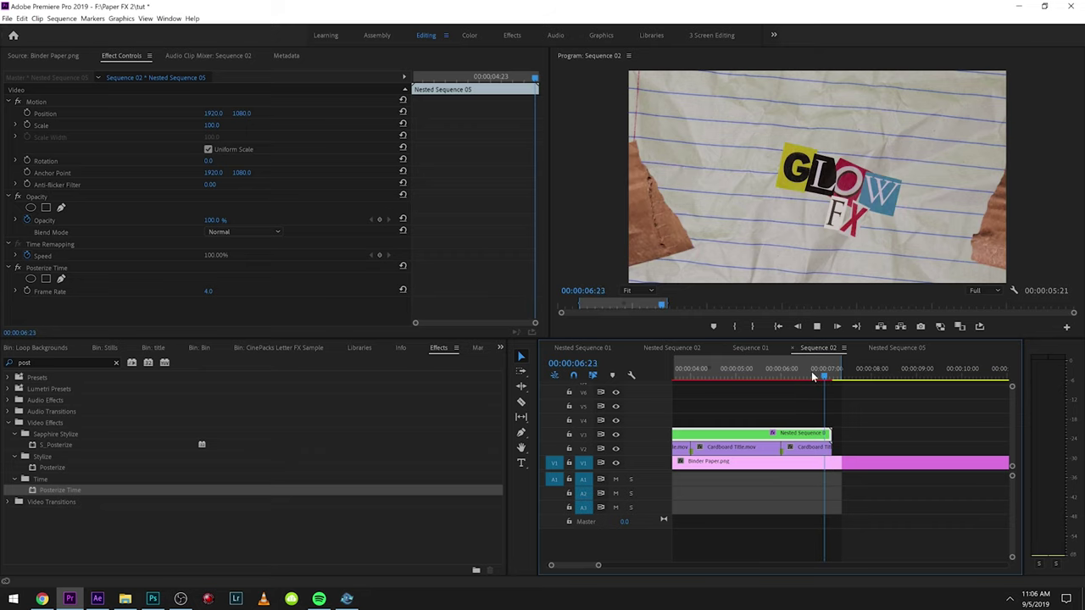
drag(814, 377, 743, 379)
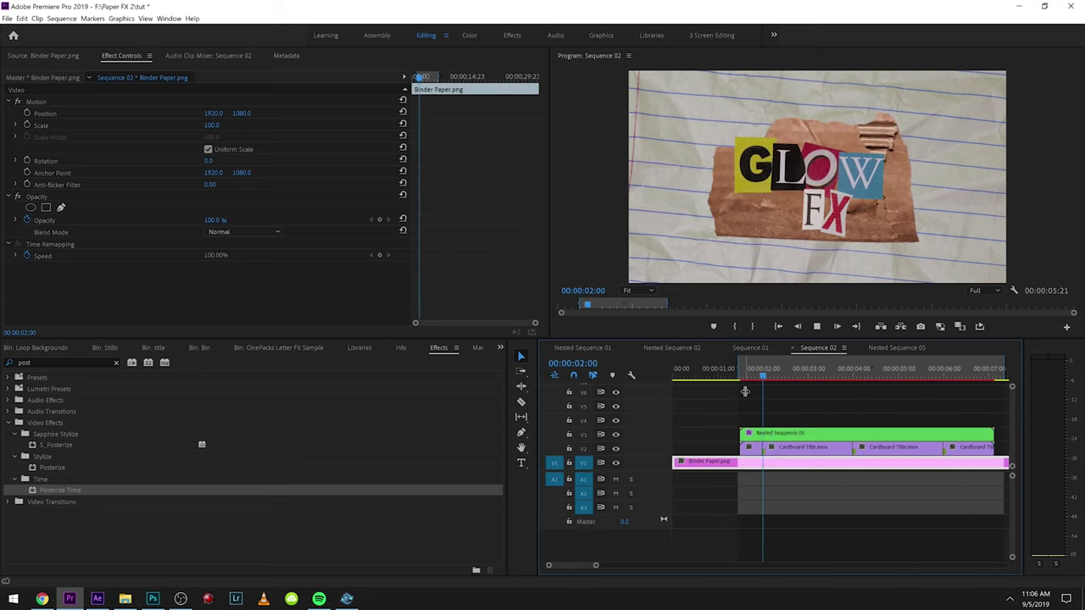
key(space)
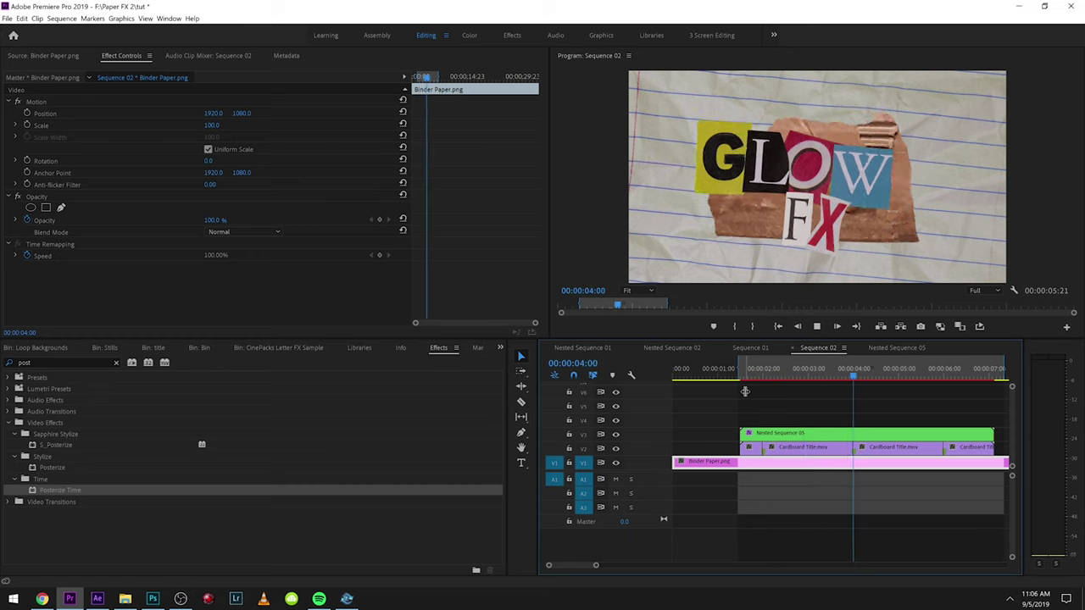
click(784, 437)
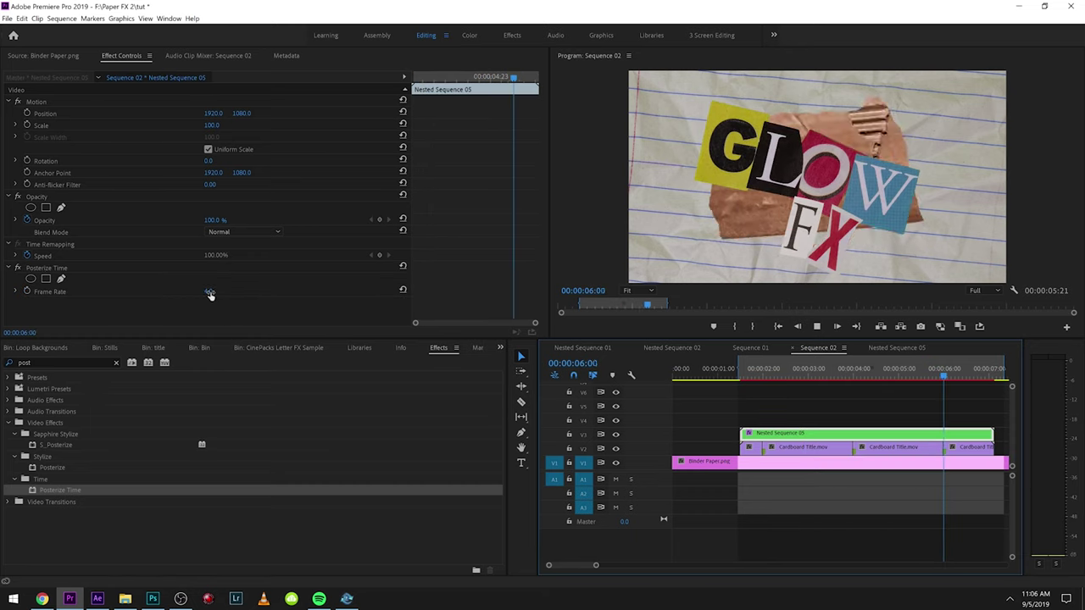
click(734, 471)
key(Return)
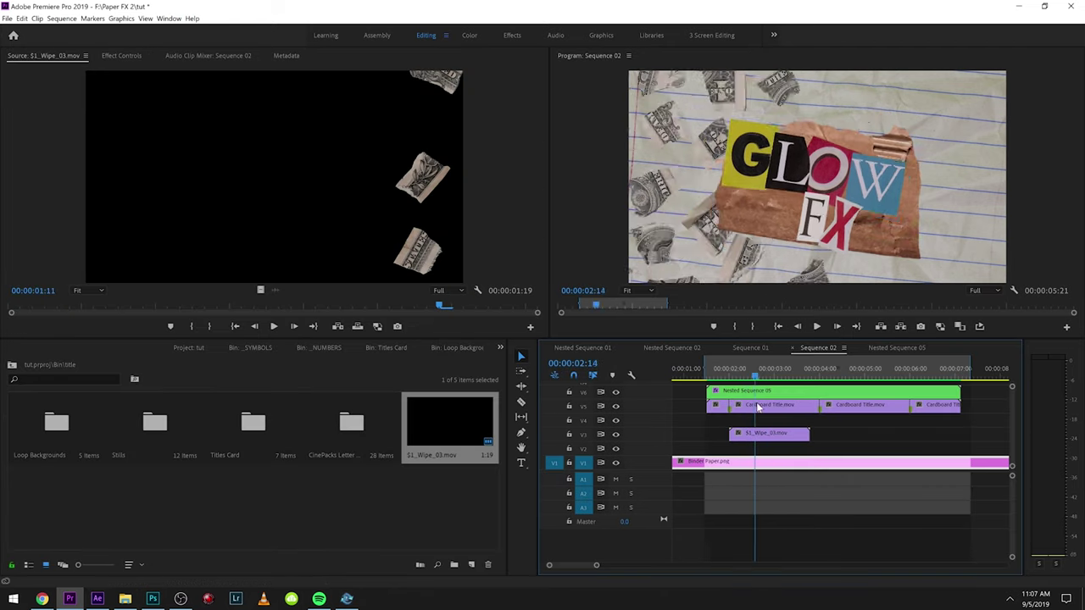
Step: Import the $1_Rip_01 clip and trim the stacked clip ends back to the playhead
click(124, 598)
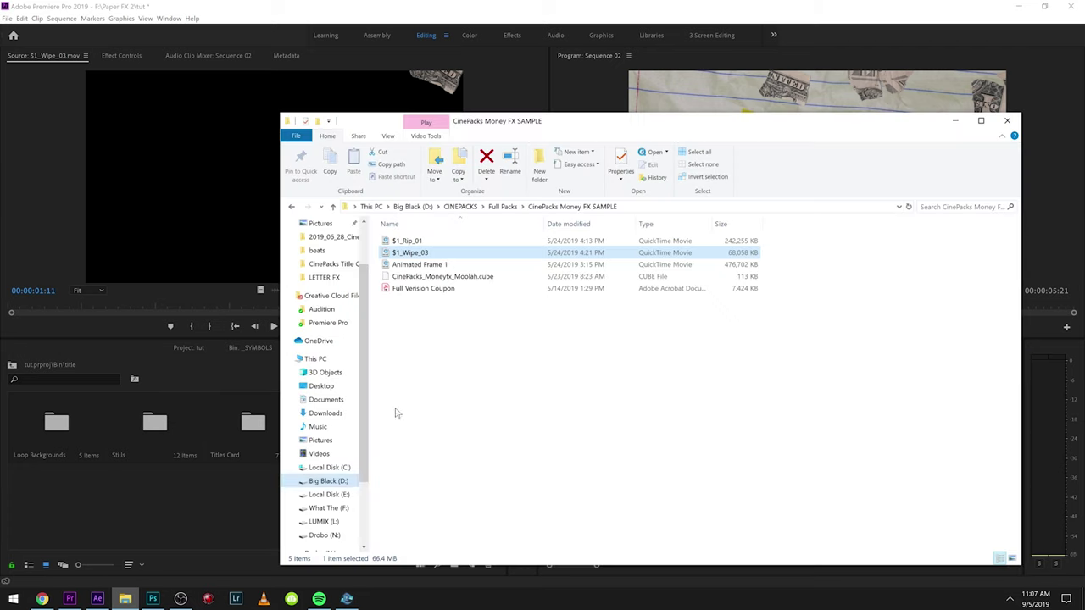
drag(406, 241, 194, 498)
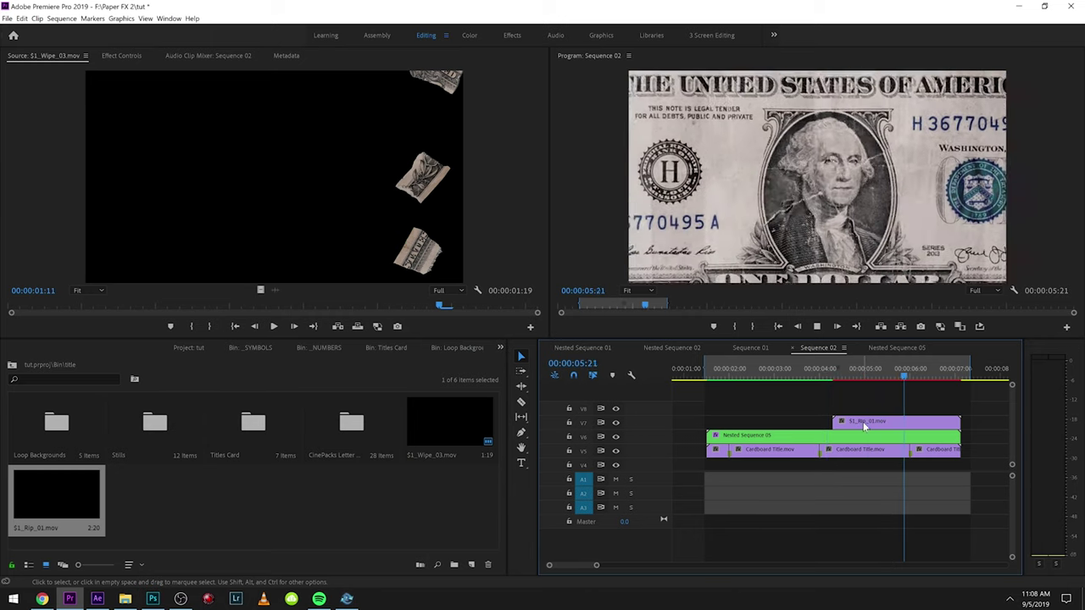
drag(977, 439, 908, 449)
click(906, 379)
key(space)
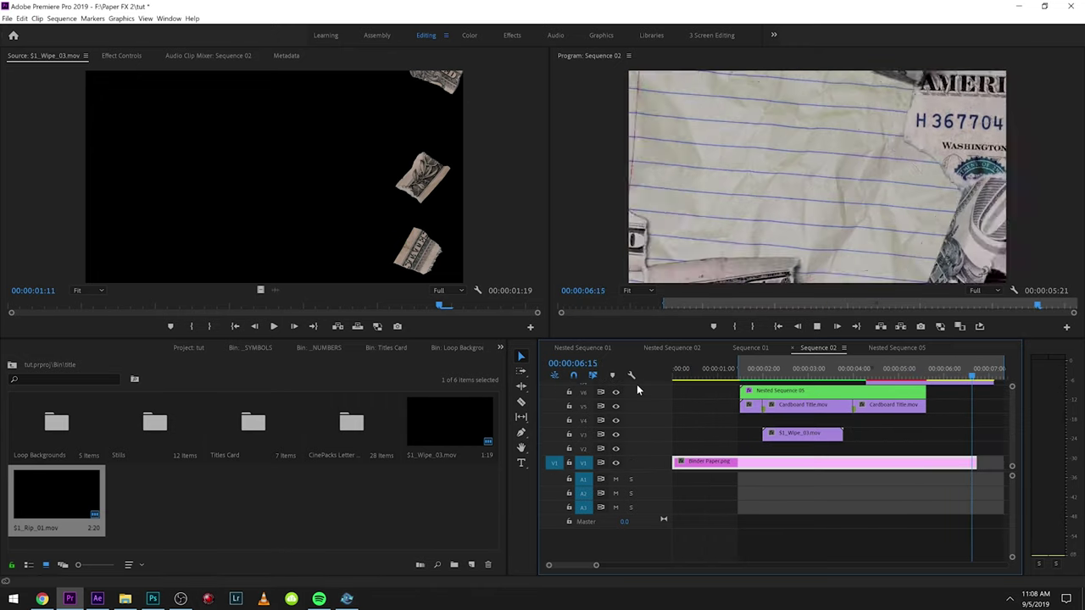
click(206, 598)
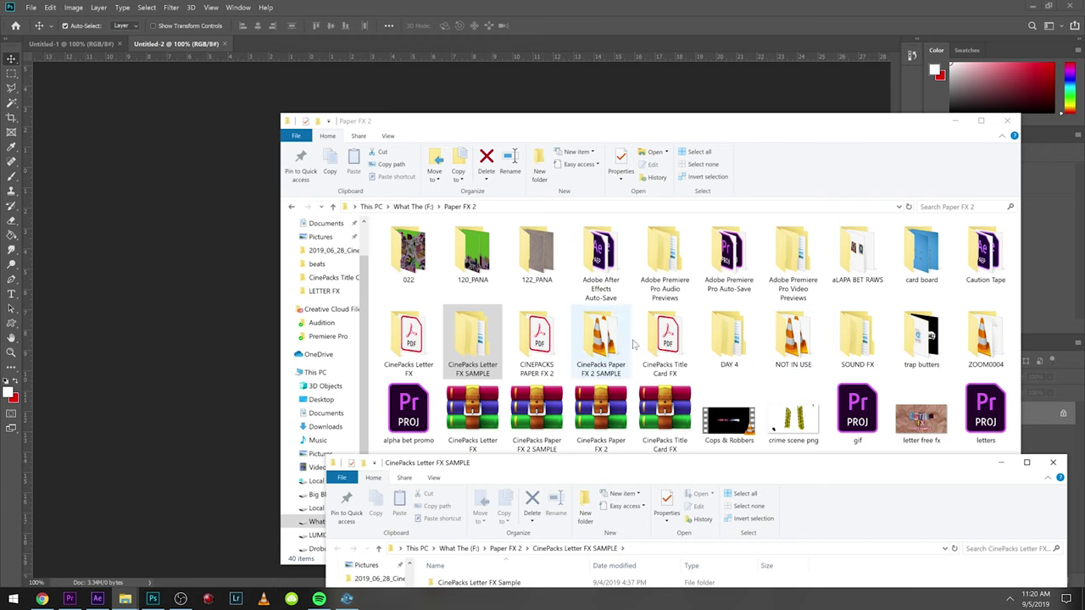
Step: Browse in Explorer to the CinePacks Title Card FX > Stills folder
double_click(666, 339)
double_click(428, 244)
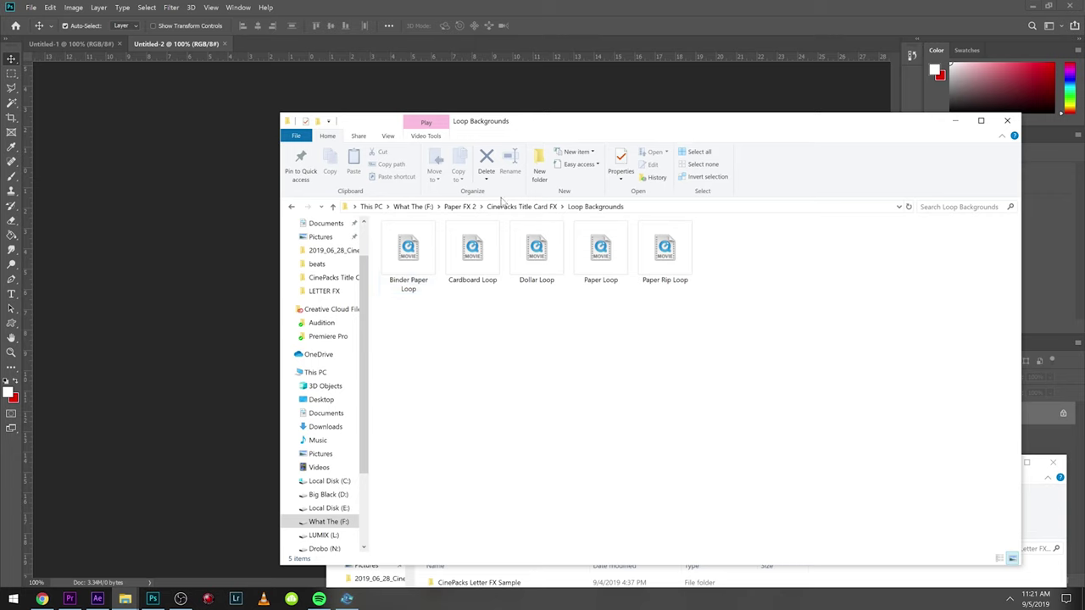
click(500, 202)
double_click(420, 258)
drag(666, 406, 879, 447)
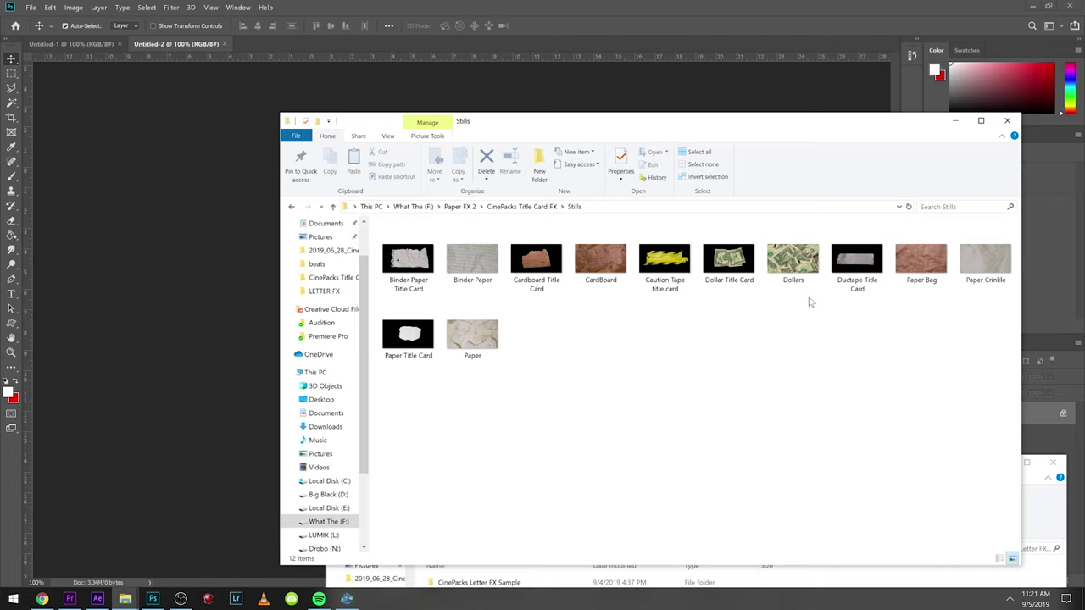
Step: Place the Paper Bag texture on the canvas, enlarged and positioned to cover it
drag(921, 258, 221, 270)
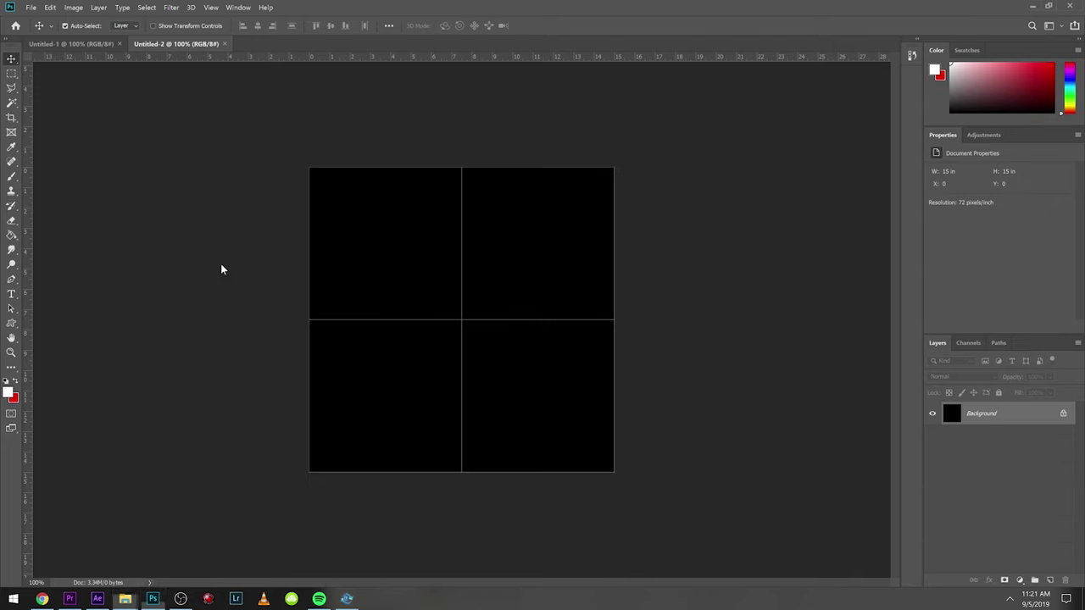
drag(613, 405, 772, 494)
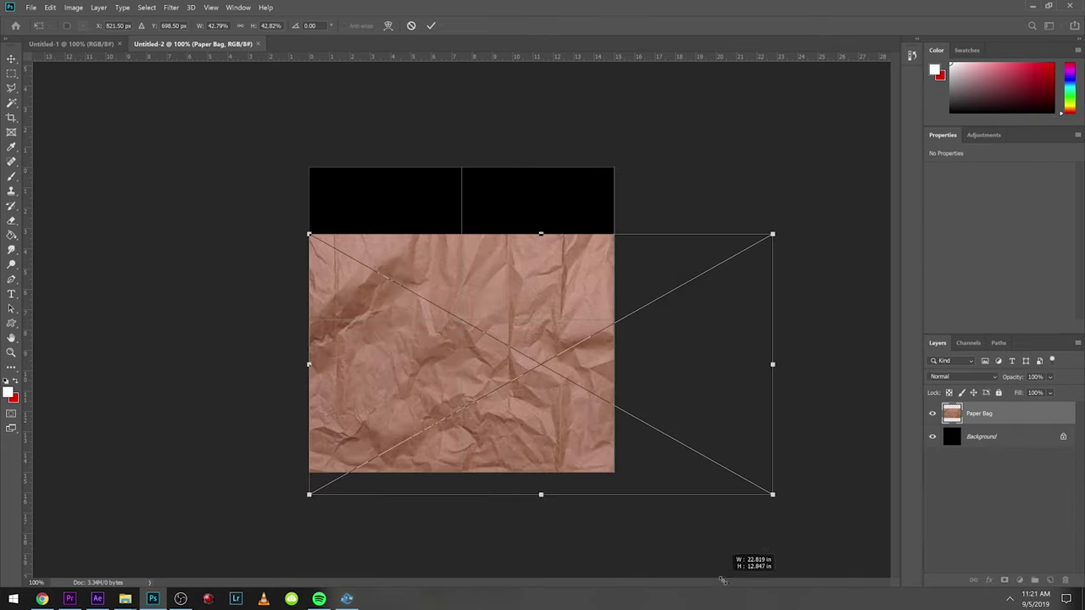
drag(529, 378, 471, 250)
drag(711, 369, 820, 542)
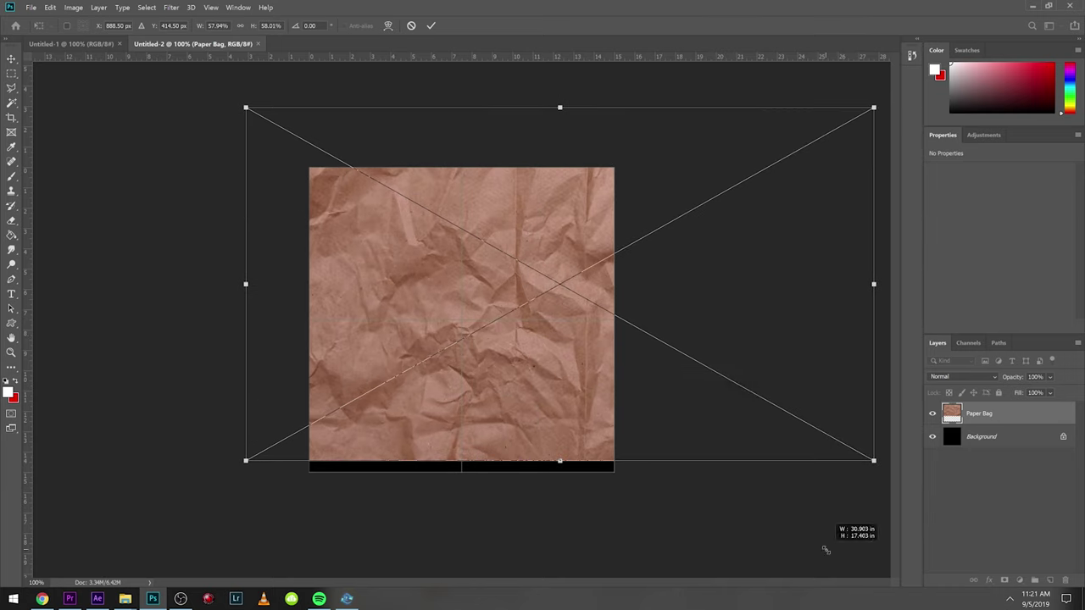
drag(661, 378, 608, 404)
key(Return)
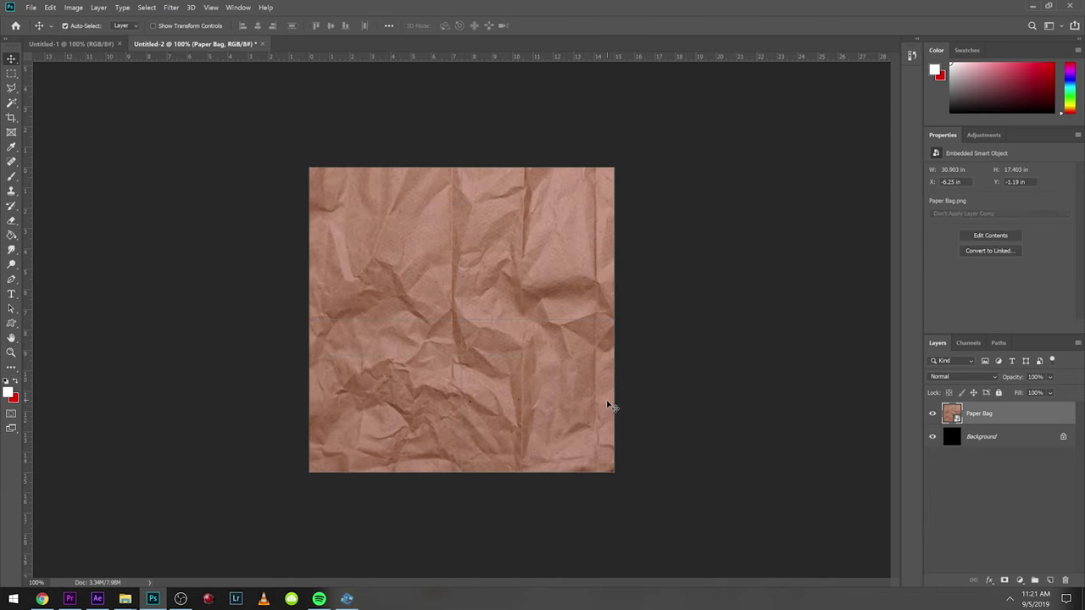
Step: Hide the Stills folder window
mouse_move(122, 599)
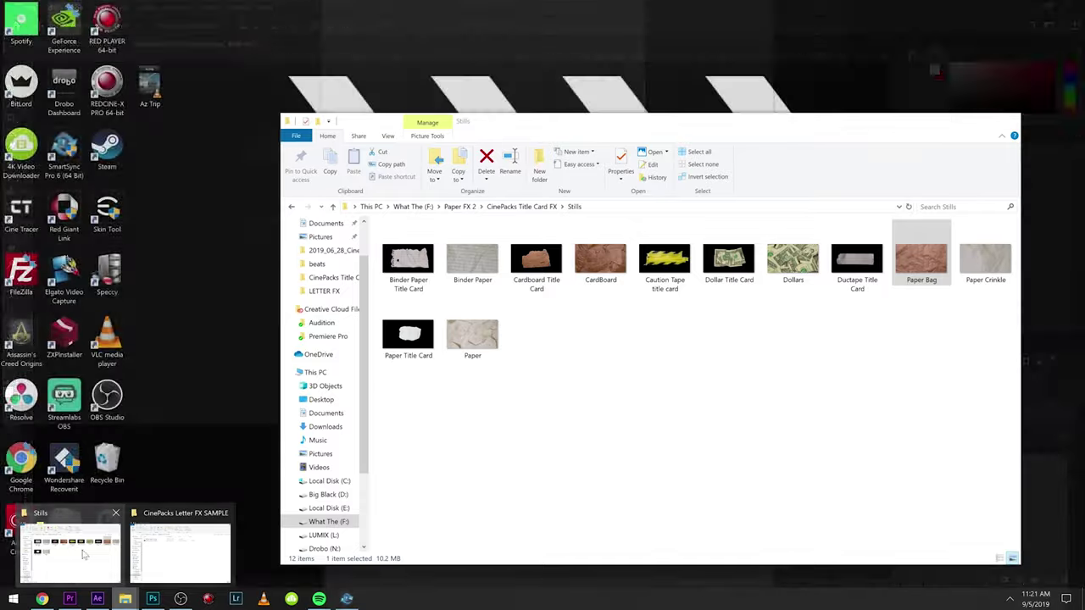
click(63, 551)
click(125, 599)
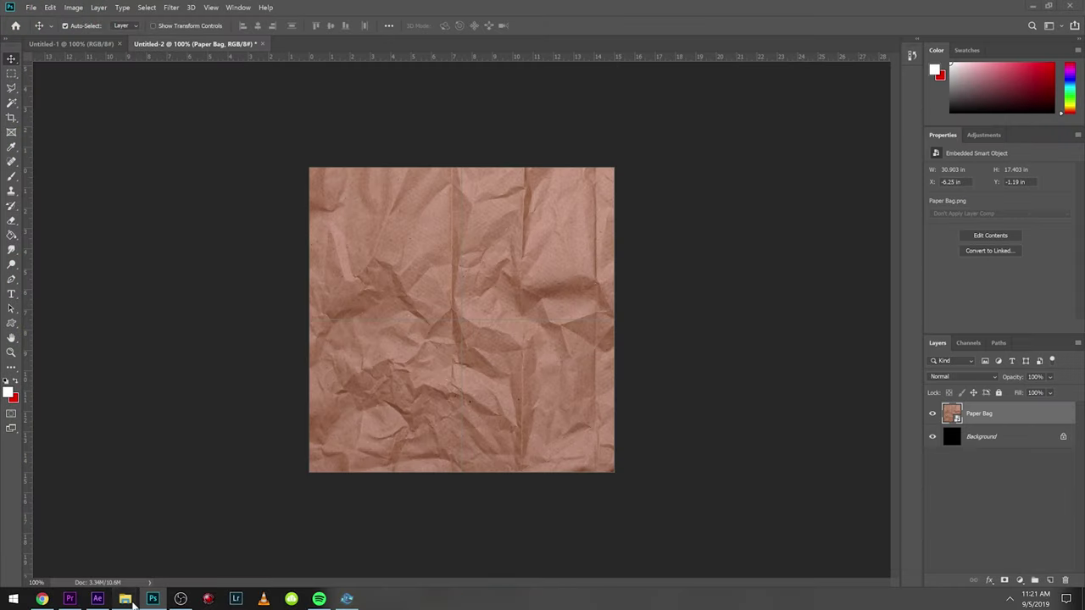
Step: Dock the CinePacks Letter FX SAMPLE folder window on the right half of the screen
mouse_move(125, 599)
click(182, 555)
drag(619, 463, 1084, 432)
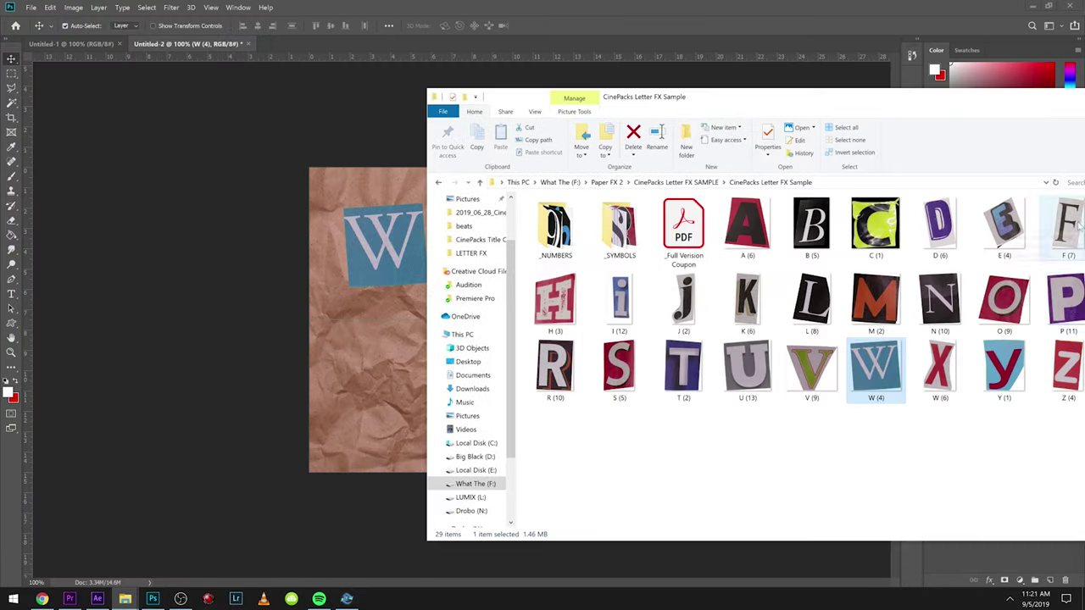
Step: Place the P (11) letter on the canvas, shrink it, and move it beside the W
drag(1064, 301, 370, 286)
drag(583, 473, 444, 273)
key(Return)
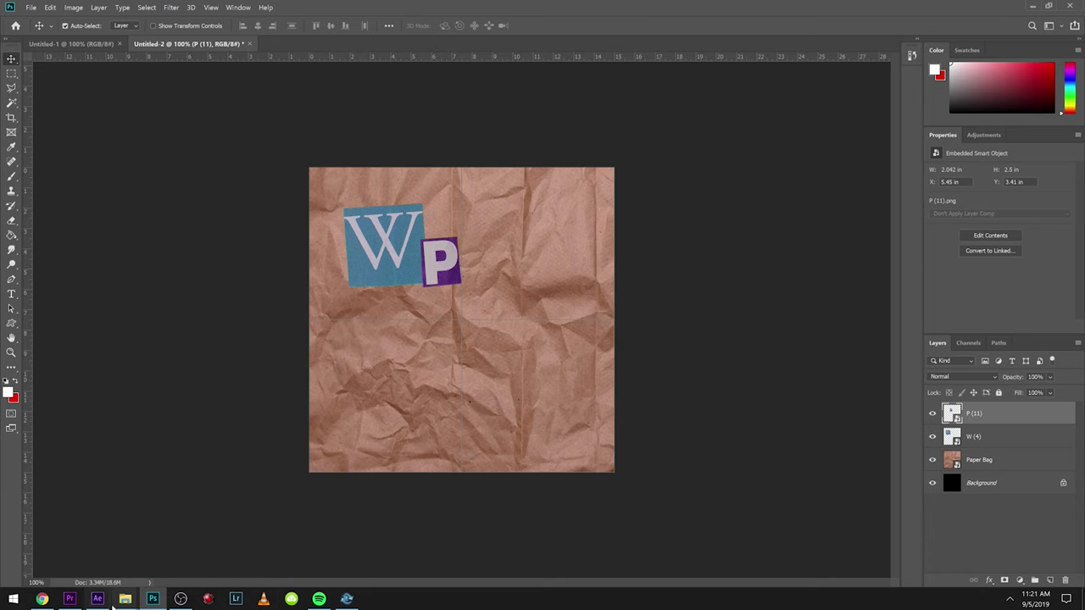
click(140, 559)
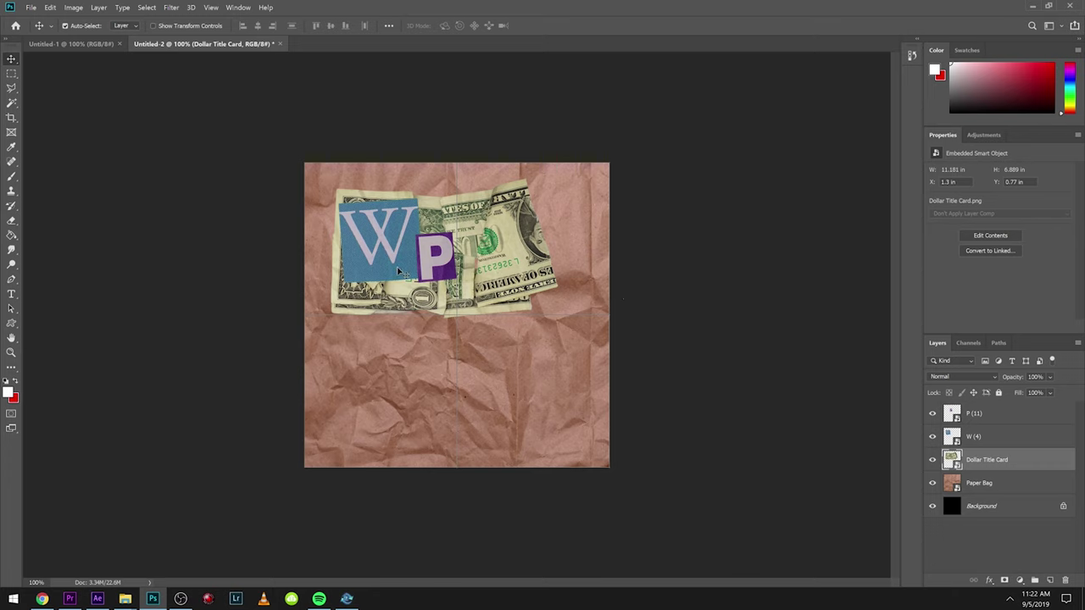
mouse_move(421, 260)
mouse_down()
mouse_move(434, 246)
mouse_move(418, 240)
mouse_up()
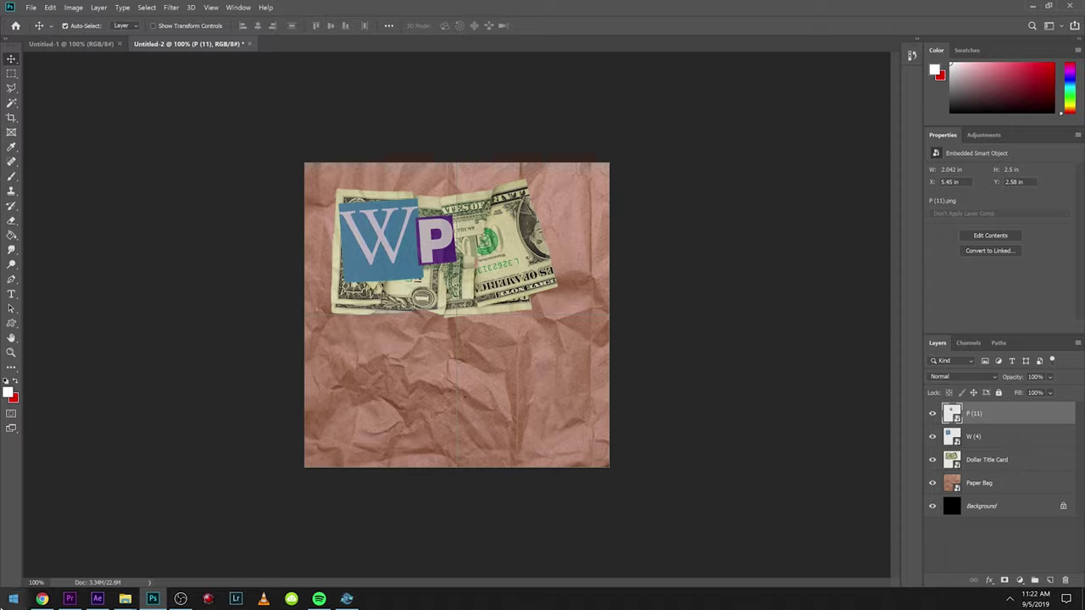